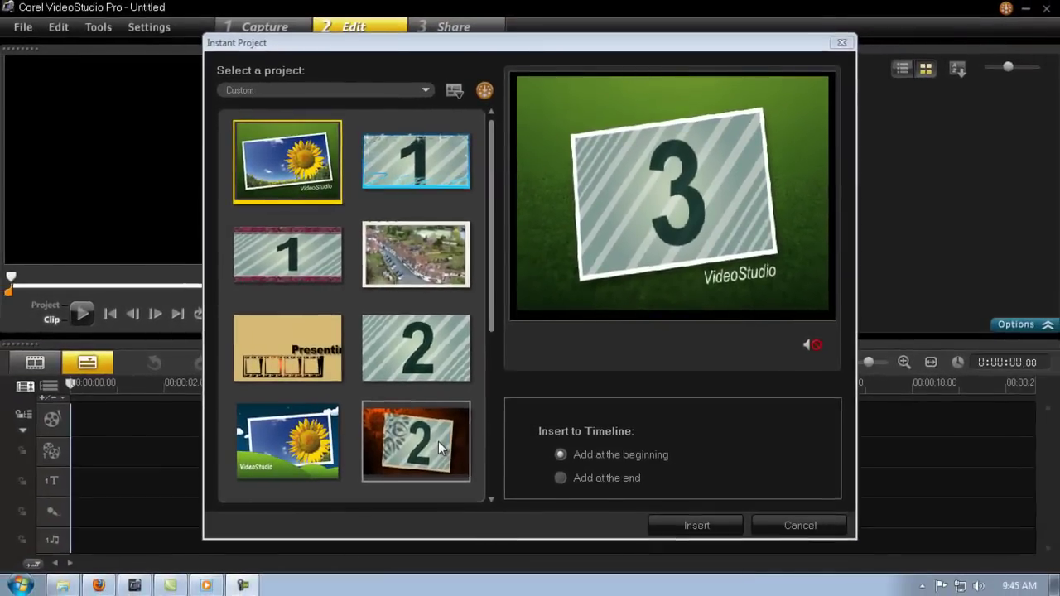
Step: Insert the orange countdown template with the '2' placeholder at the beginning of the timeline
click(438, 441)
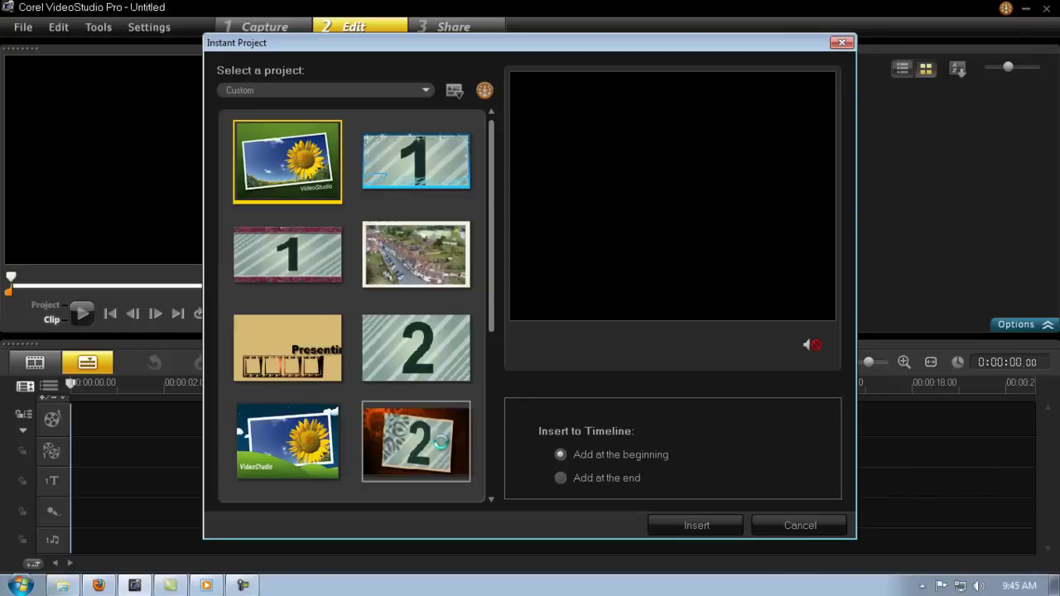
click(694, 525)
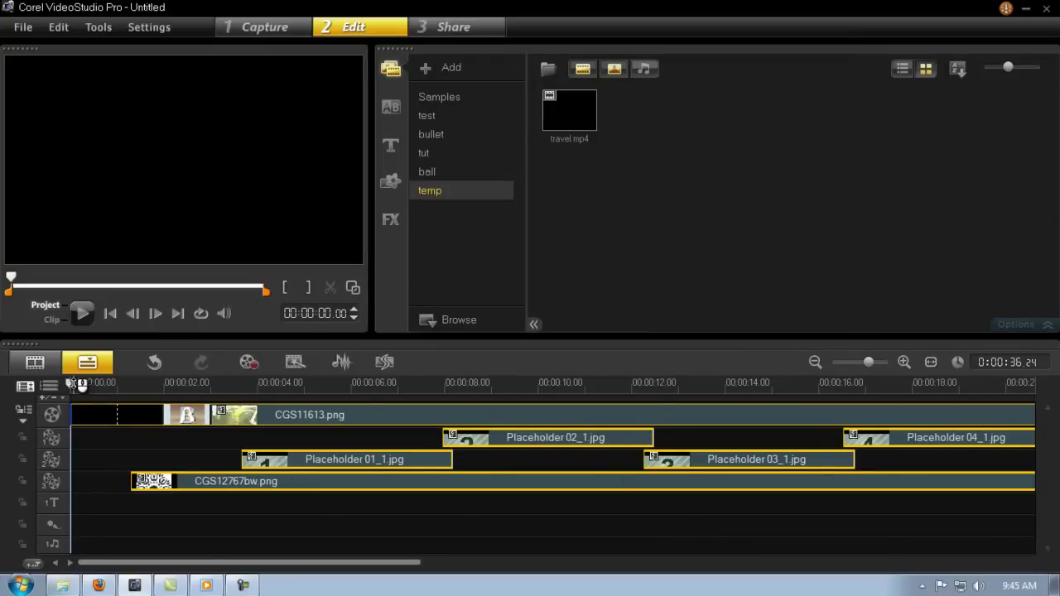
Step: Scrub the timeline to about 9 seconds to check the template's placeholders
mouse_move(78, 384)
mouse_down()
mouse_move(397, 386)
mouse_move(646, 405)
mouse_move(418, 406)
mouse_move(855, 411)
mouse_move(487, 410)
mouse_move(402, 395)
mouse_move(75, 402)
mouse_move(248, 402)
mouse_move(86, 402)
mouse_up()
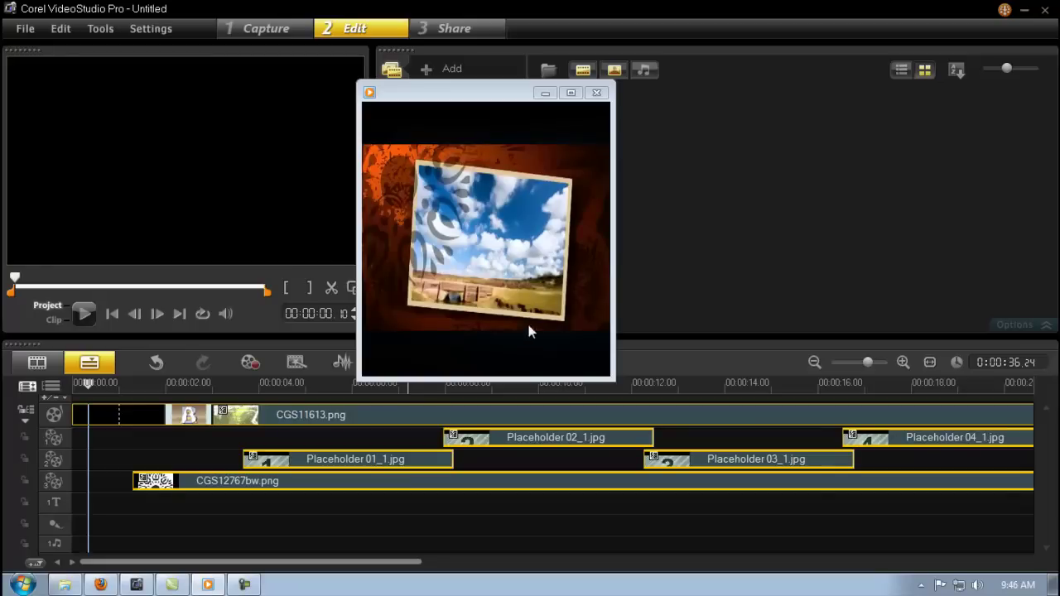
Step: Close the sample player, scrub to about 31 seconds, then close the Travel World player
click(544, 93)
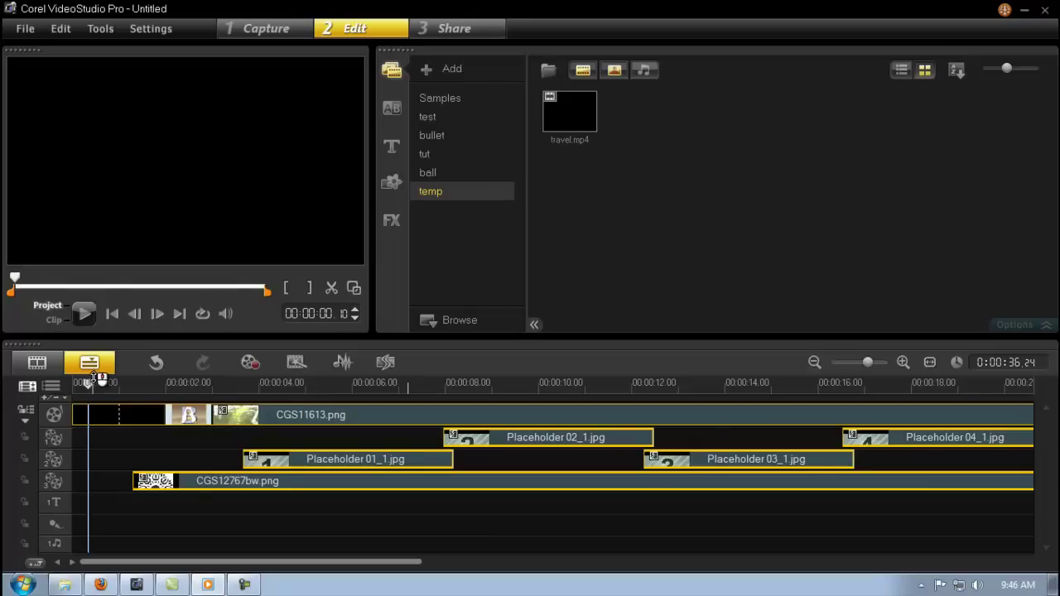
drag(91, 381, 641, 398)
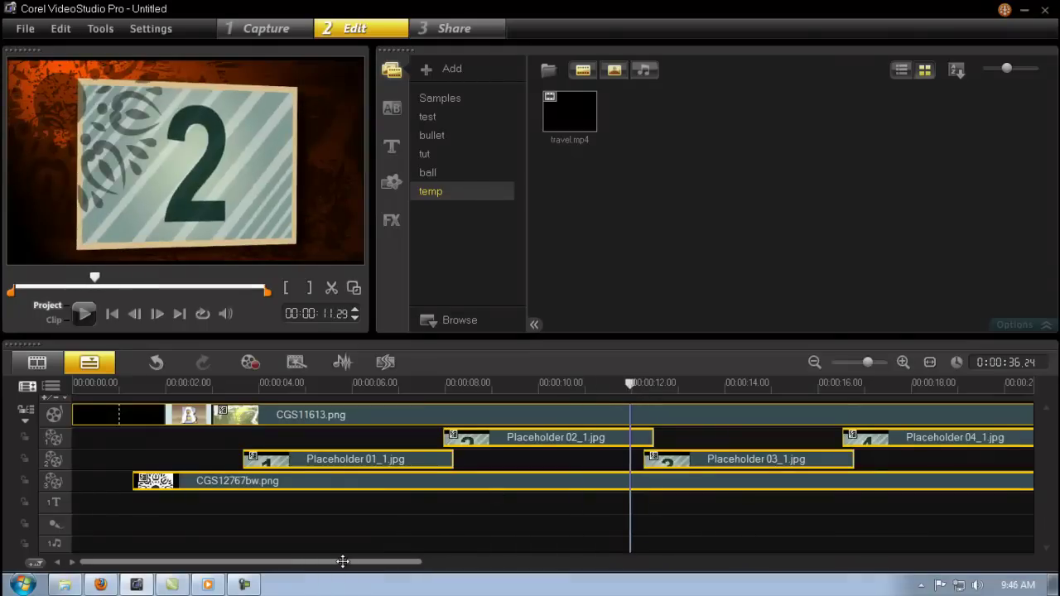
drag(346, 561, 571, 550)
drag(656, 403, 712, 395)
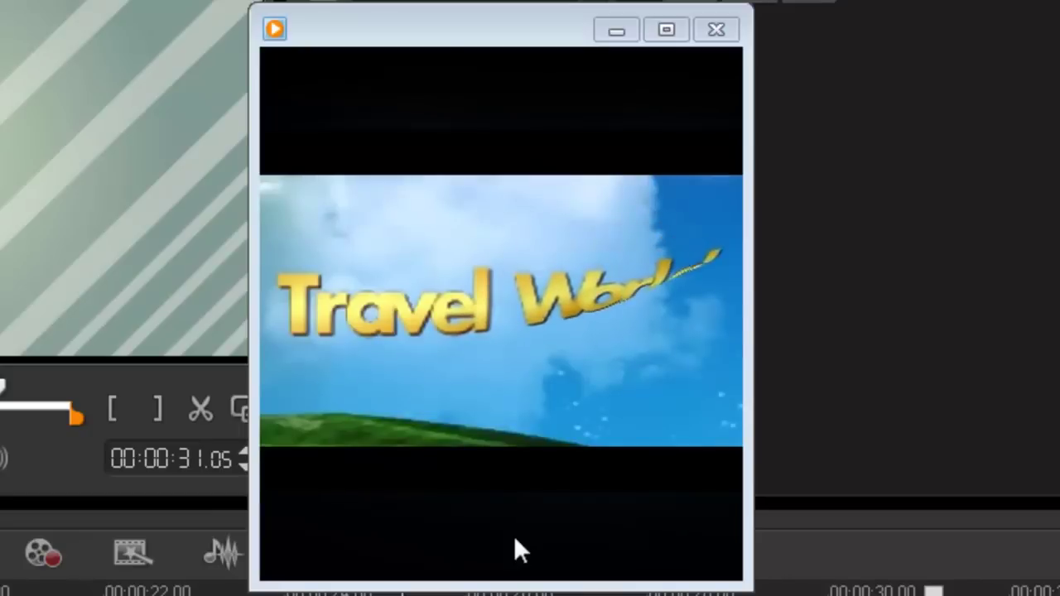
click(717, 31)
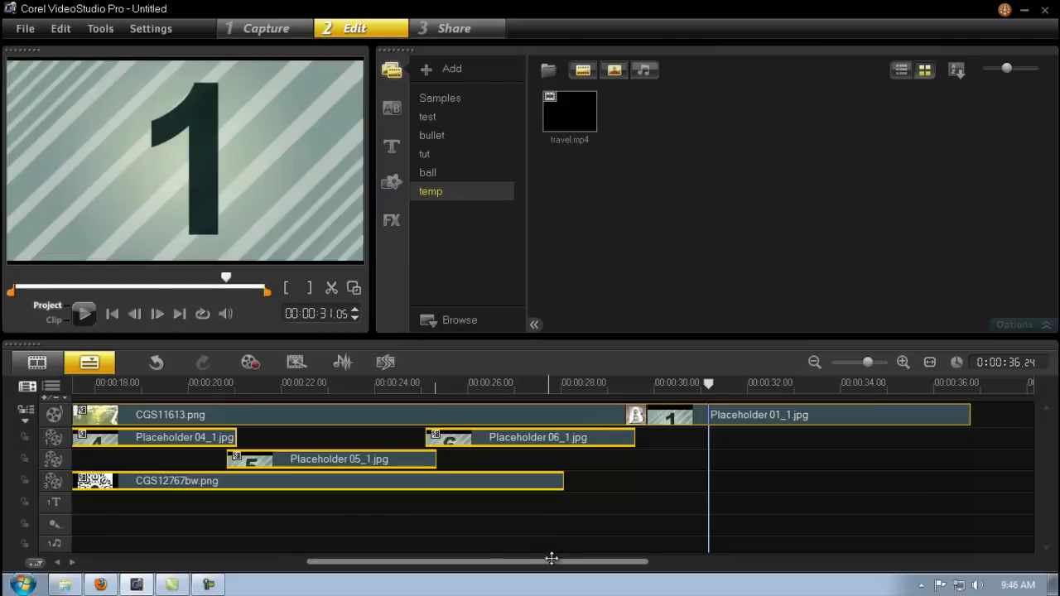
drag(551, 559, 279, 561)
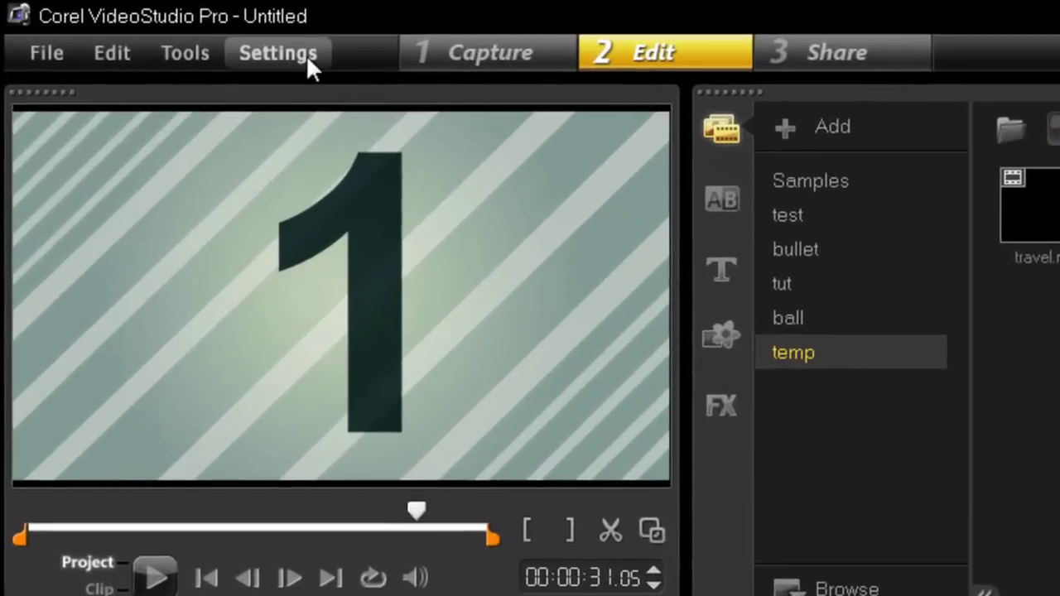
click(167, 29)
click(340, 91)
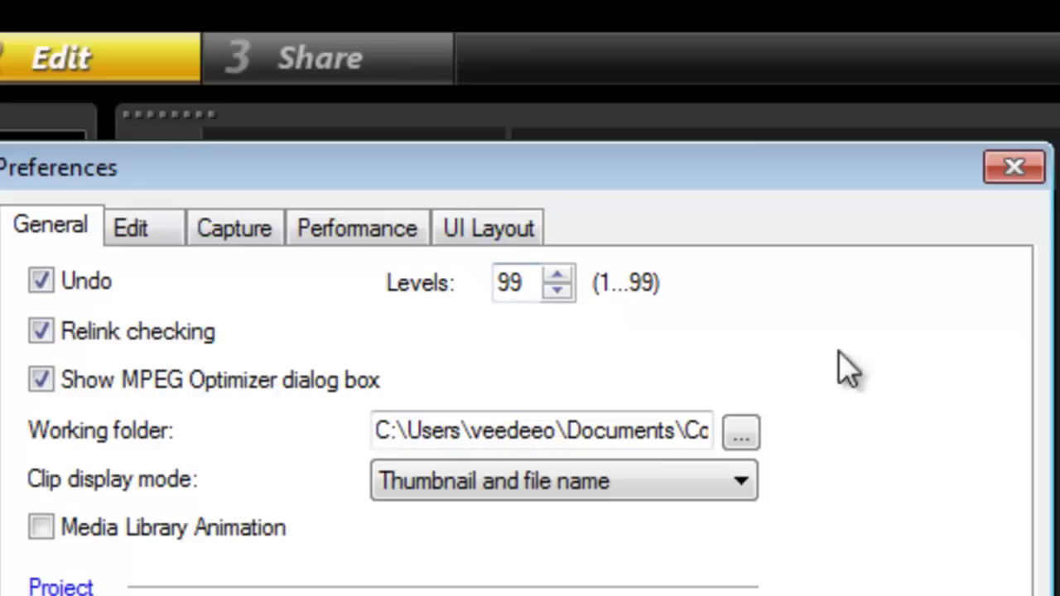
click(1015, 169)
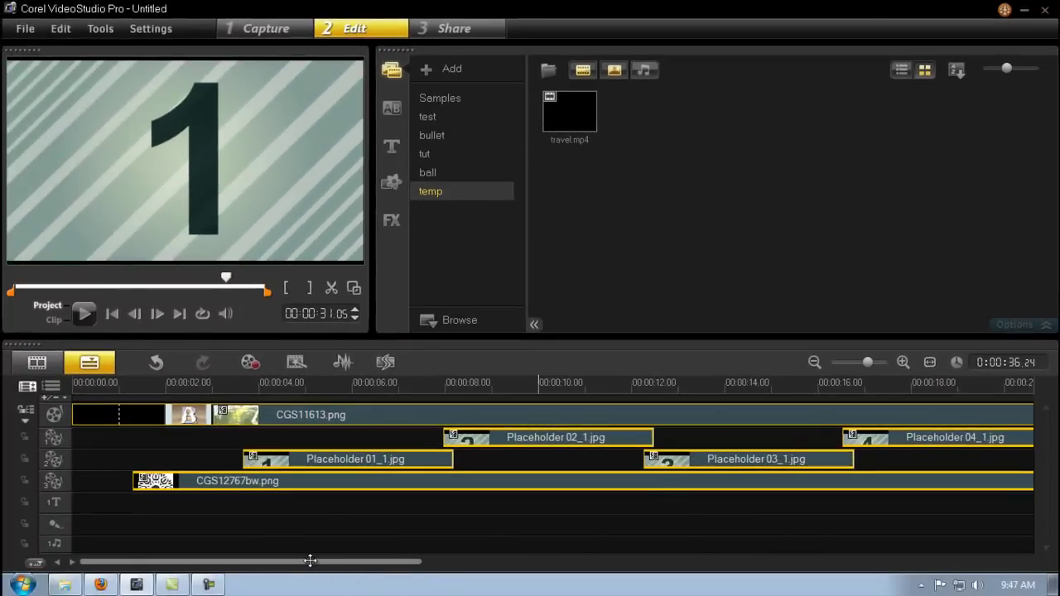
Step: Add a 'Hello' title at the project start and centre it in the frame
mouse_move(310, 561)
mouse_down()
mouse_move(378, 560)
mouse_move(299, 563)
mouse_up()
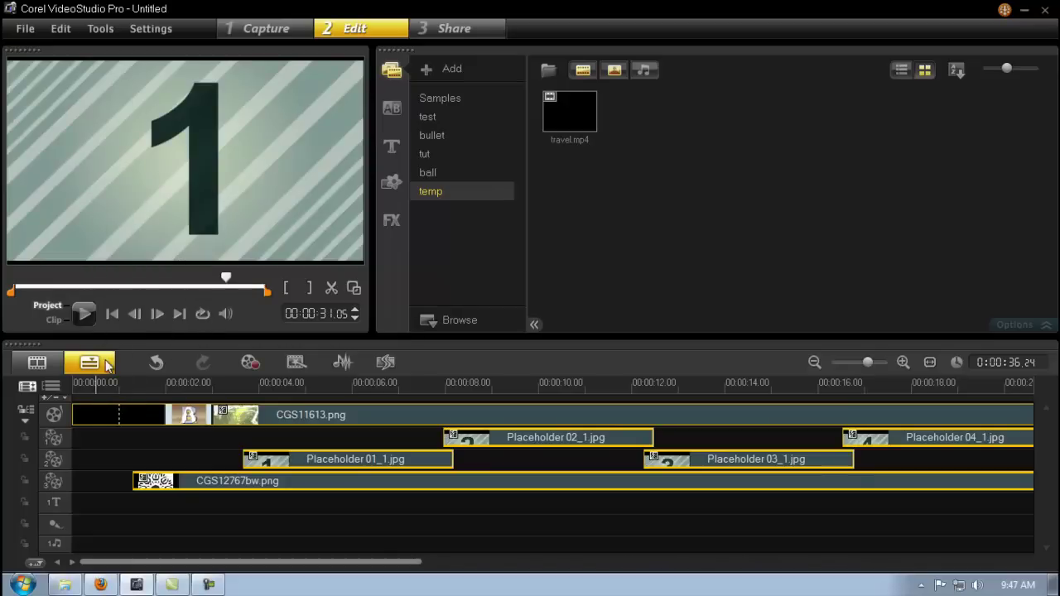
drag(226, 284, 15, 303)
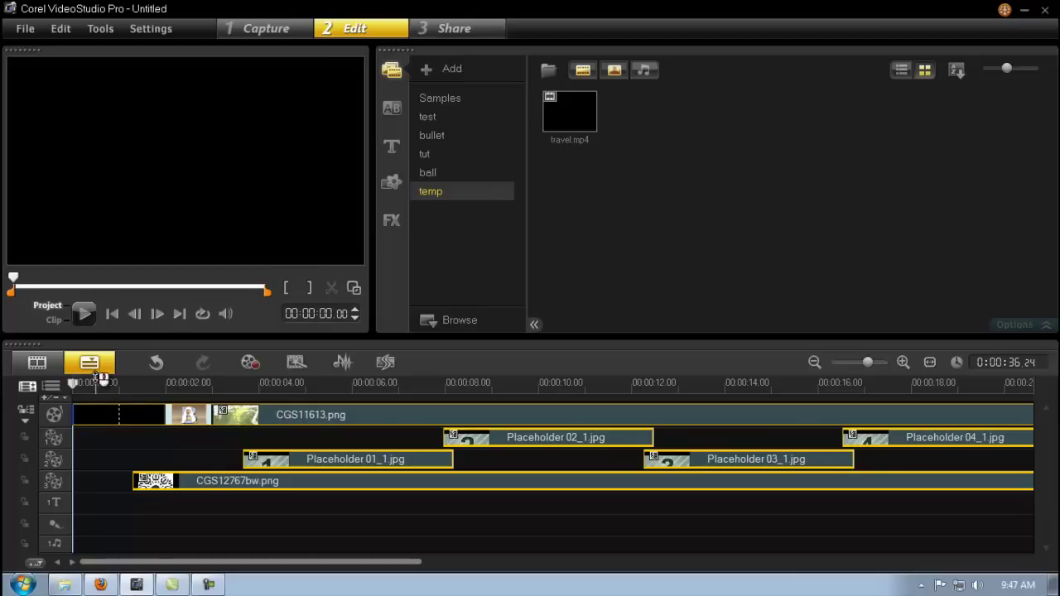
drag(77, 384, 138, 403)
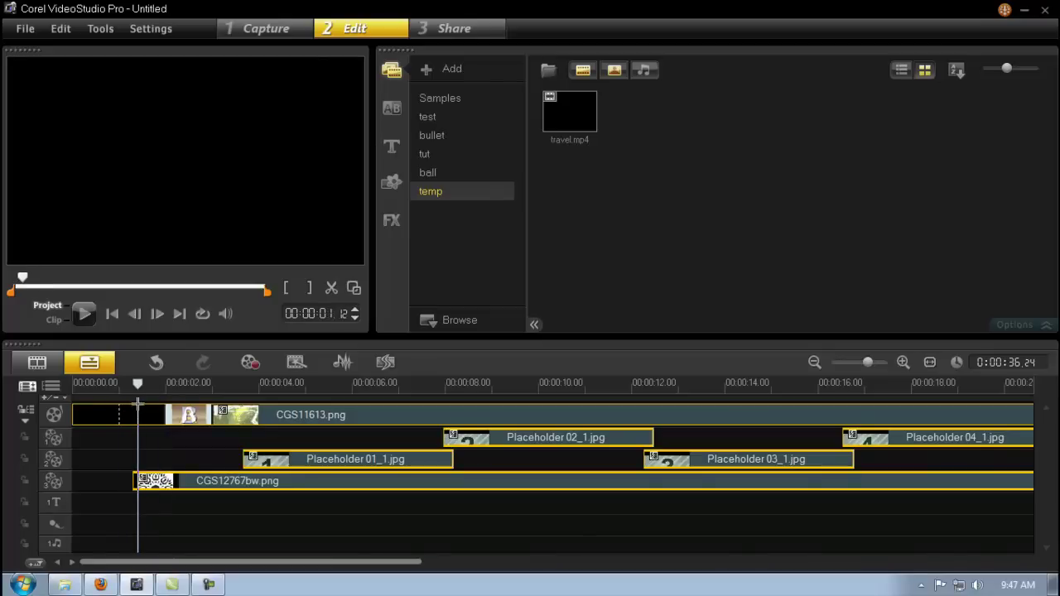
drag(95, 508, 83, 504)
click(83, 504)
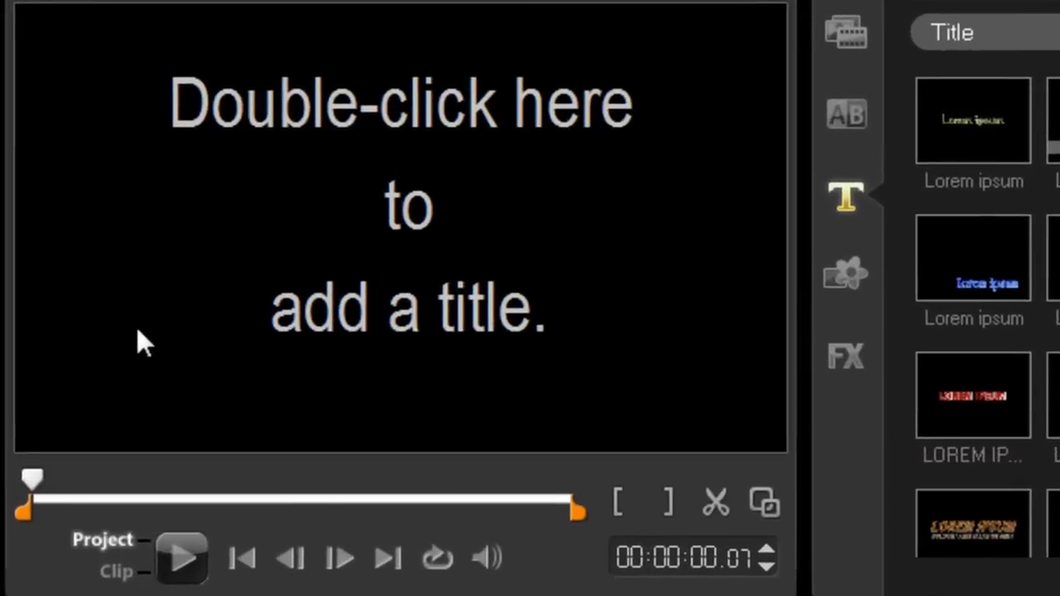
double_click(135, 329)
text(He)
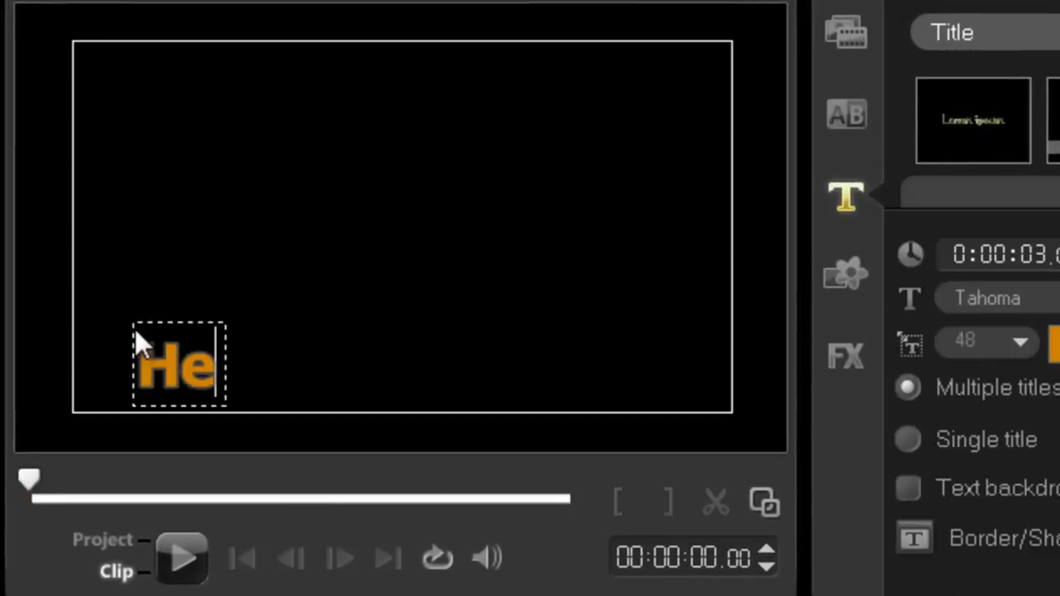
text(llo)
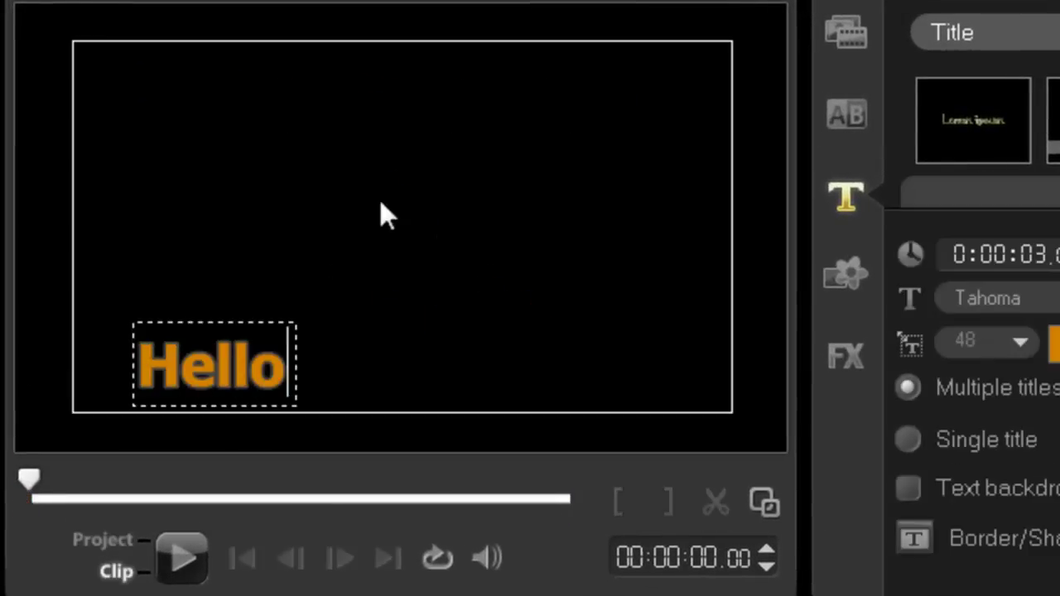
click(234, 374)
drag(234, 374, 404, 247)
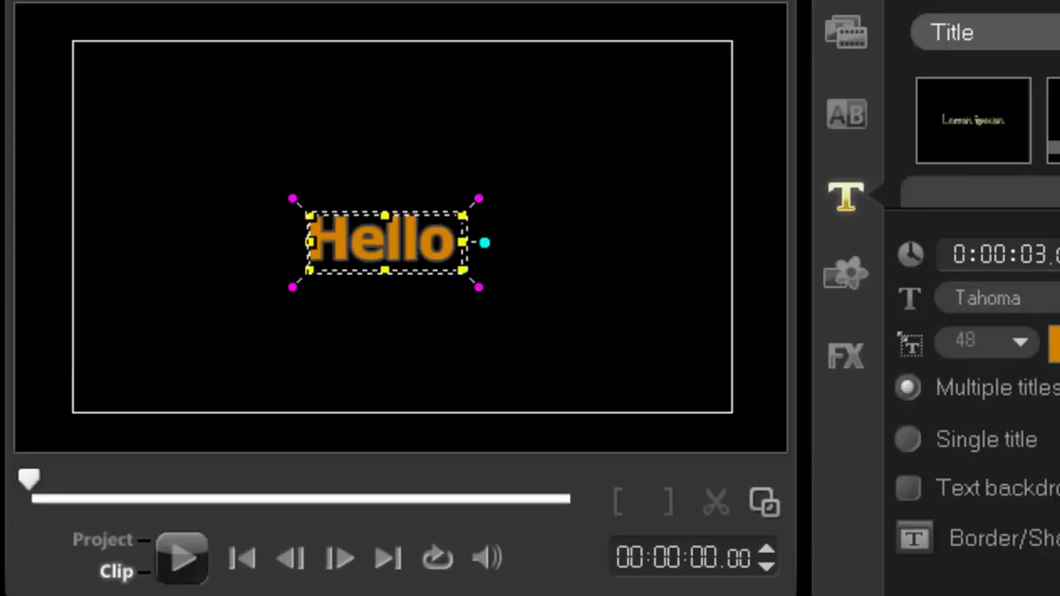
click(461, 595)
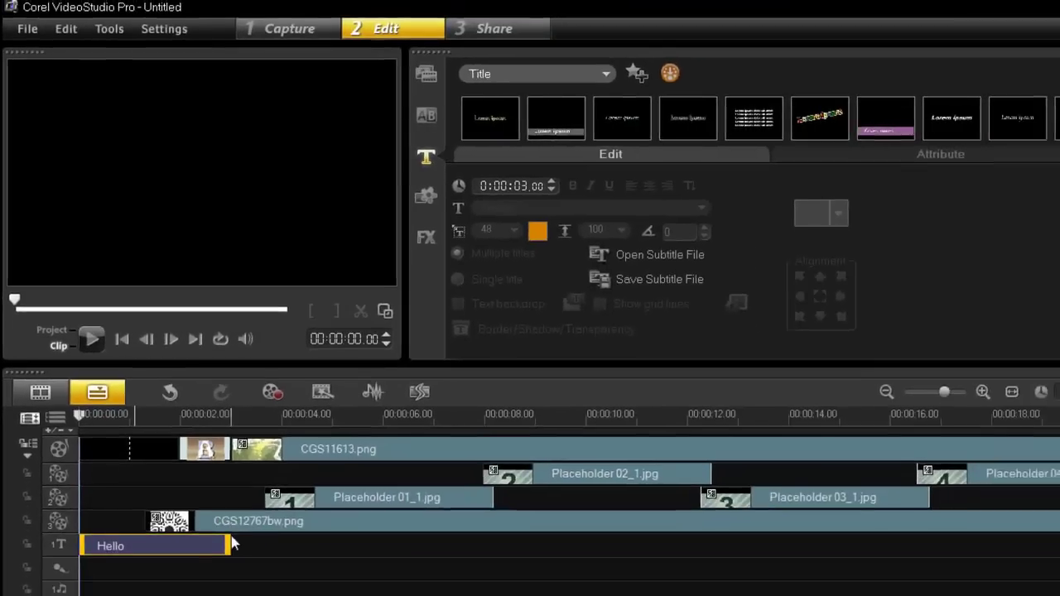
Step: Trim the Hello title clip to 2 seconds and play it back to check
drag(224, 543, 177, 544)
click(144, 336)
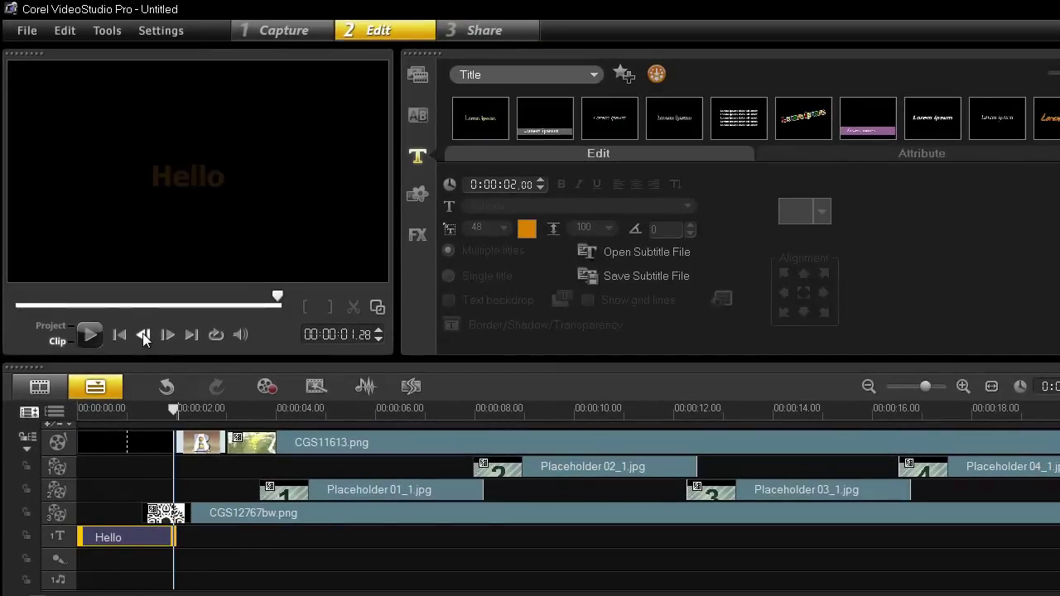
click(58, 335)
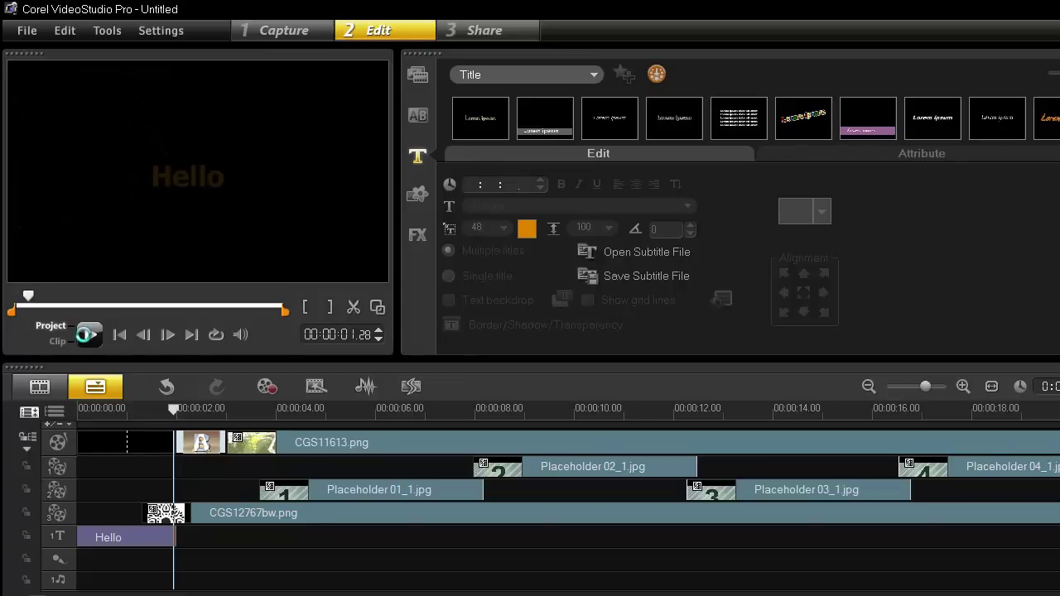
click(88, 337)
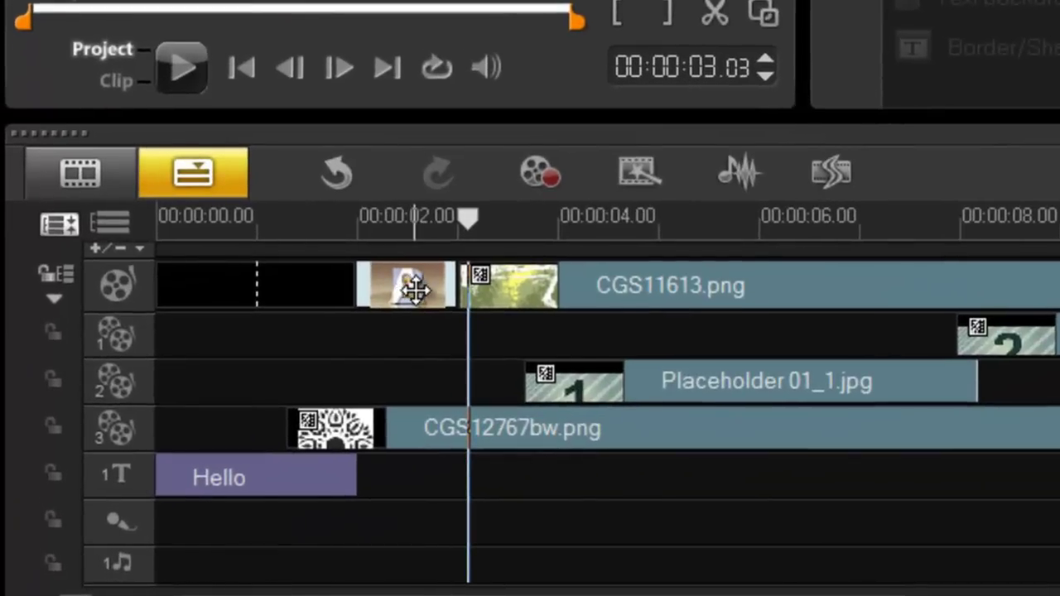
Step: Preview Crossfade then Dissolve on the first transition, then select the CGS11613 background clip
double_click(414, 289)
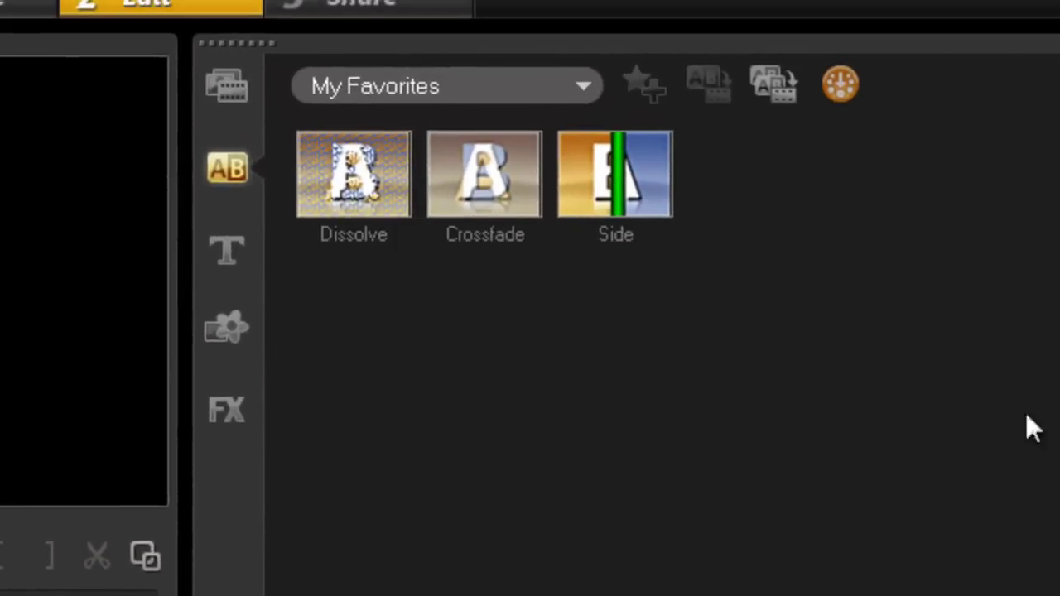
click(494, 181)
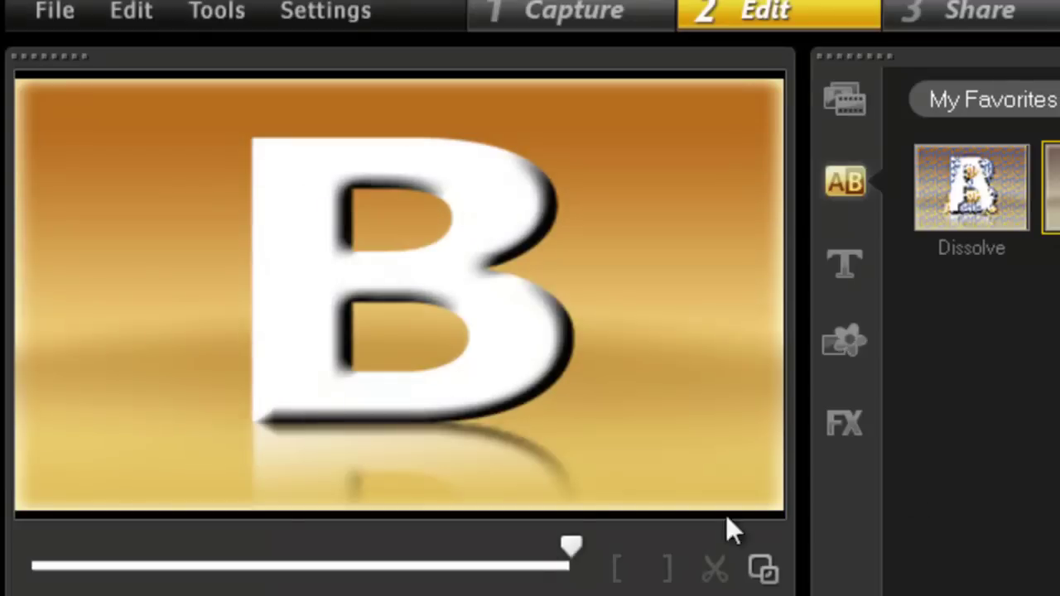
click(984, 202)
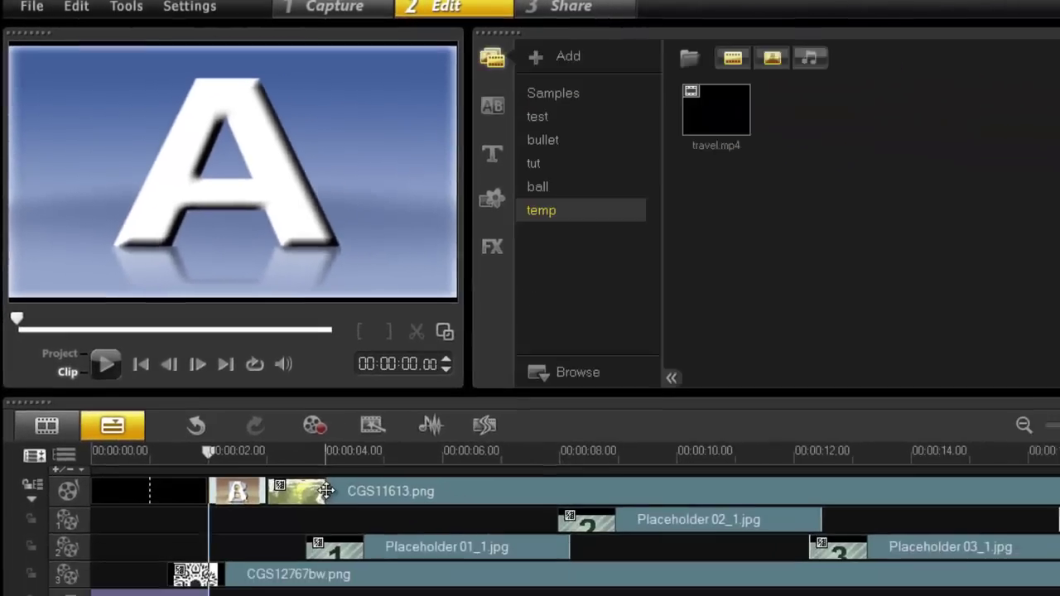
click(321, 483)
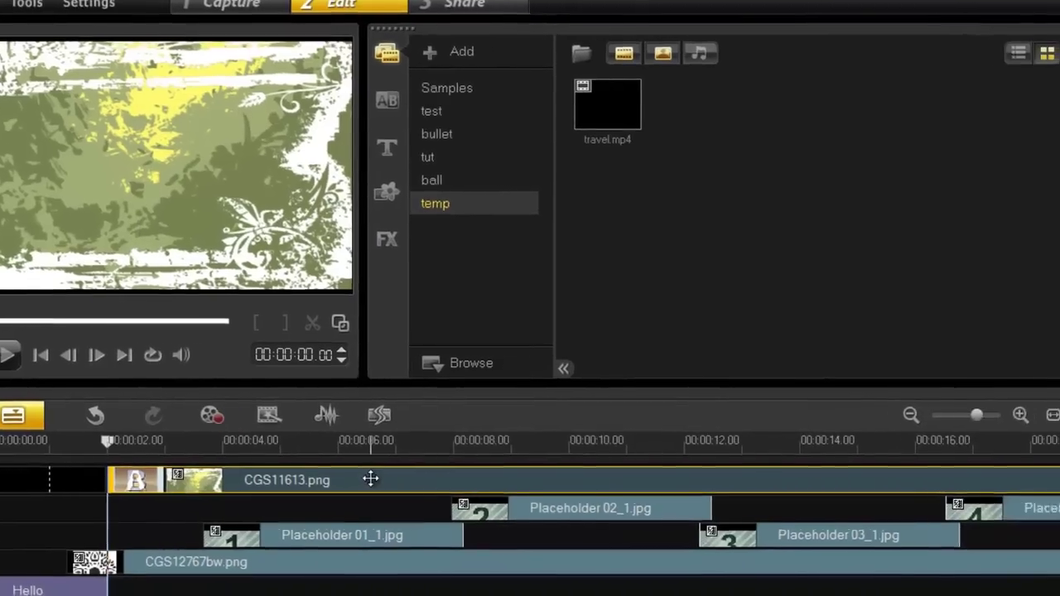
Step: Apply a Light filter to CGS11613 with its light colour set to dark green #0A5502
double_click(472, 483)
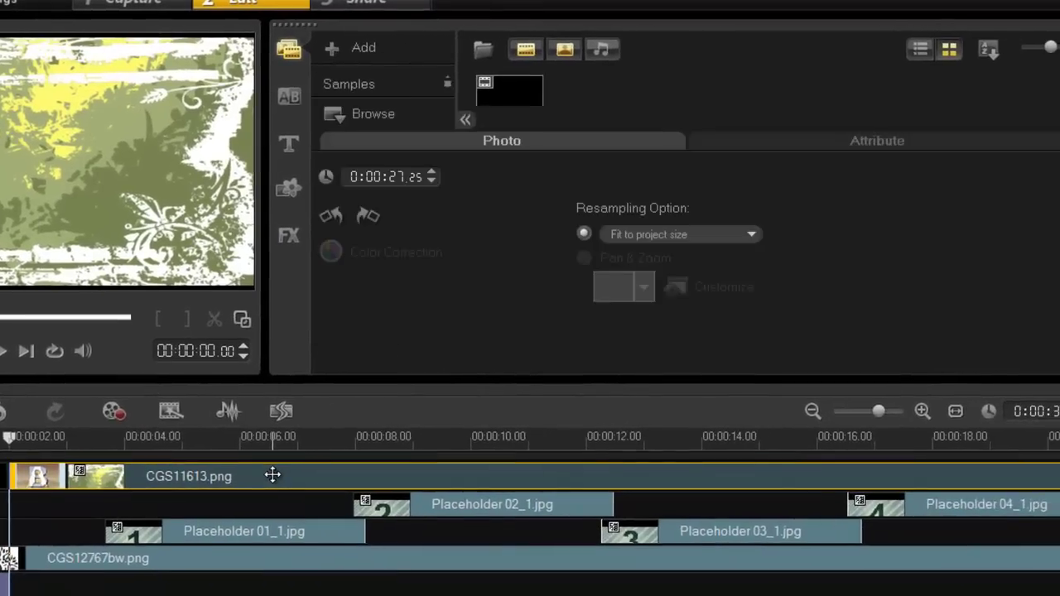
click(335, 428)
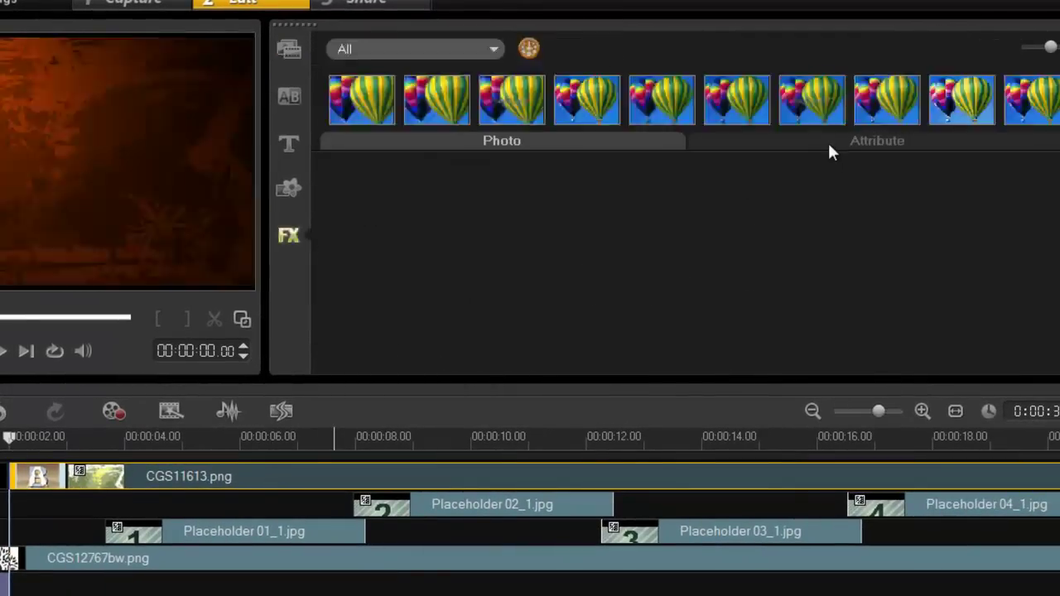
click(827, 141)
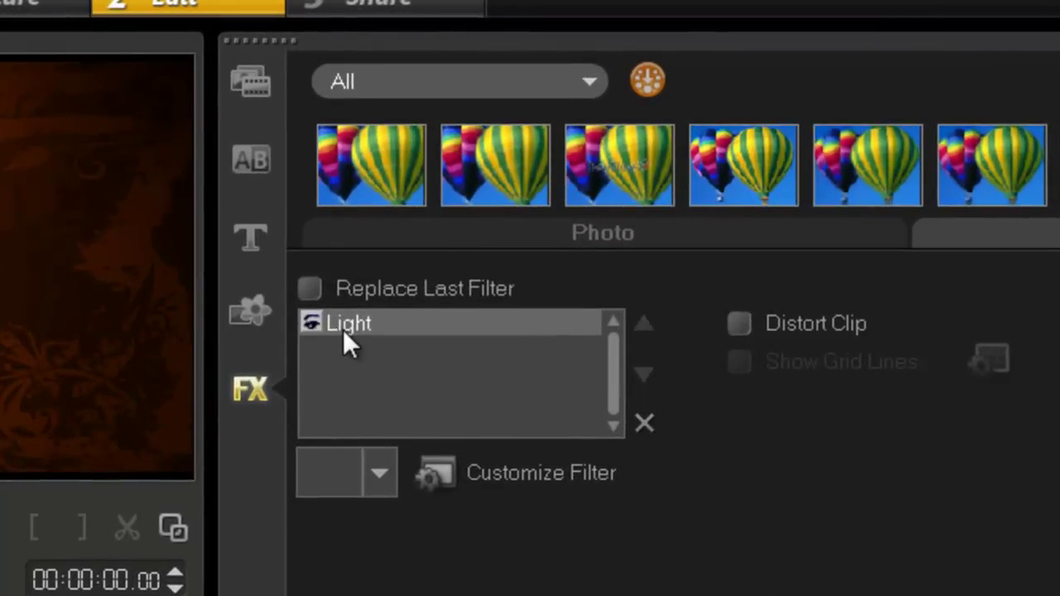
click(524, 478)
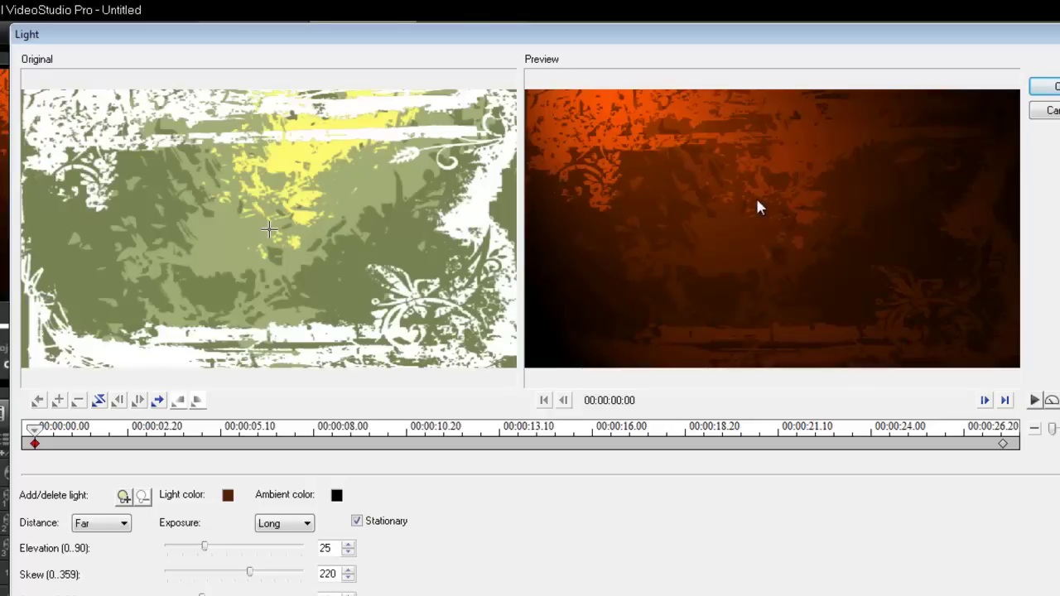
click(228, 495)
click(477, 214)
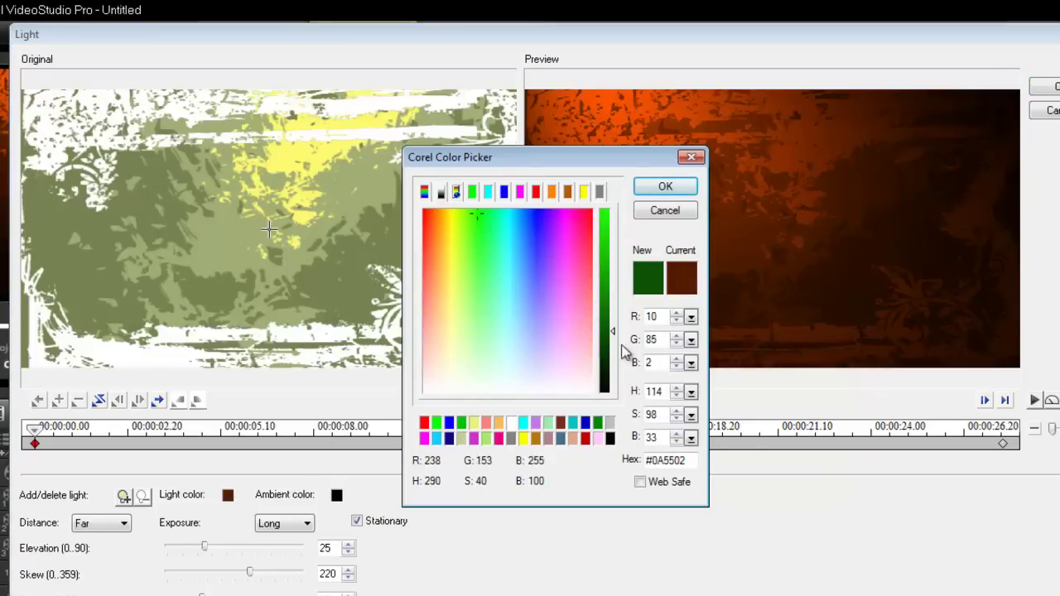
click(672, 191)
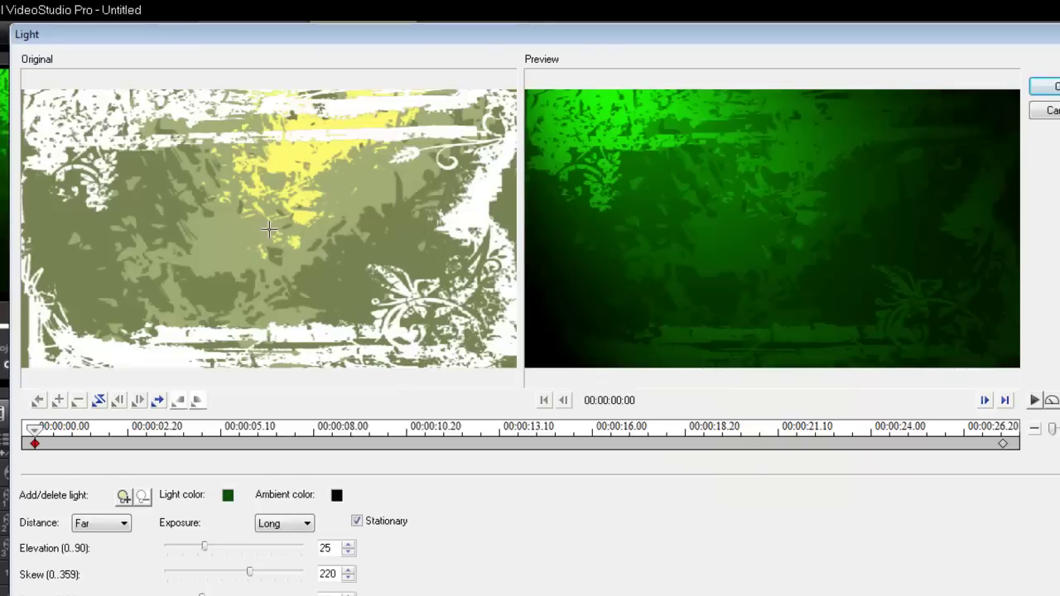
click(1034, 401)
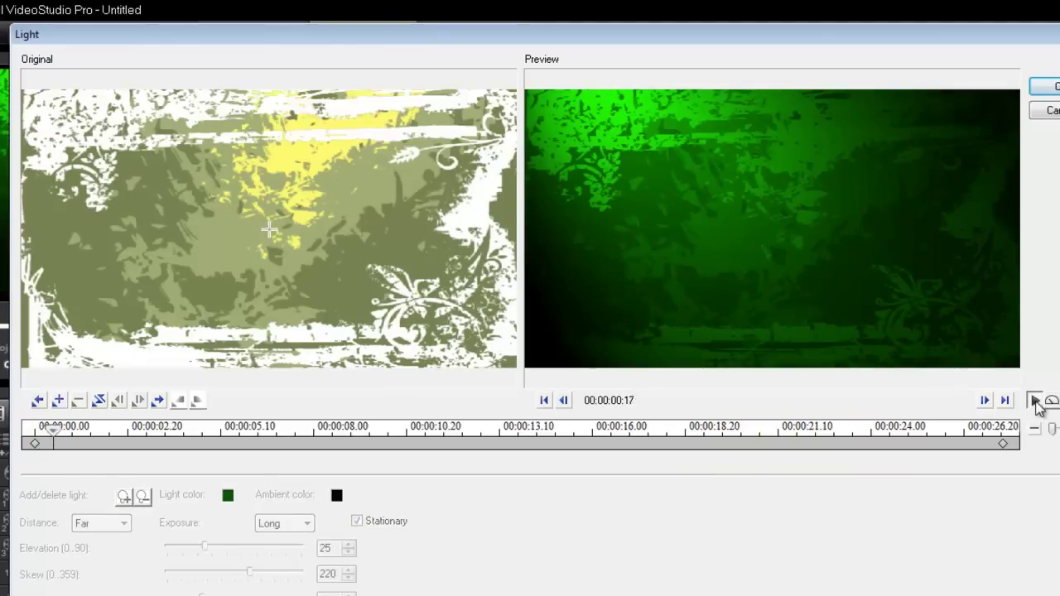
click(1052, 91)
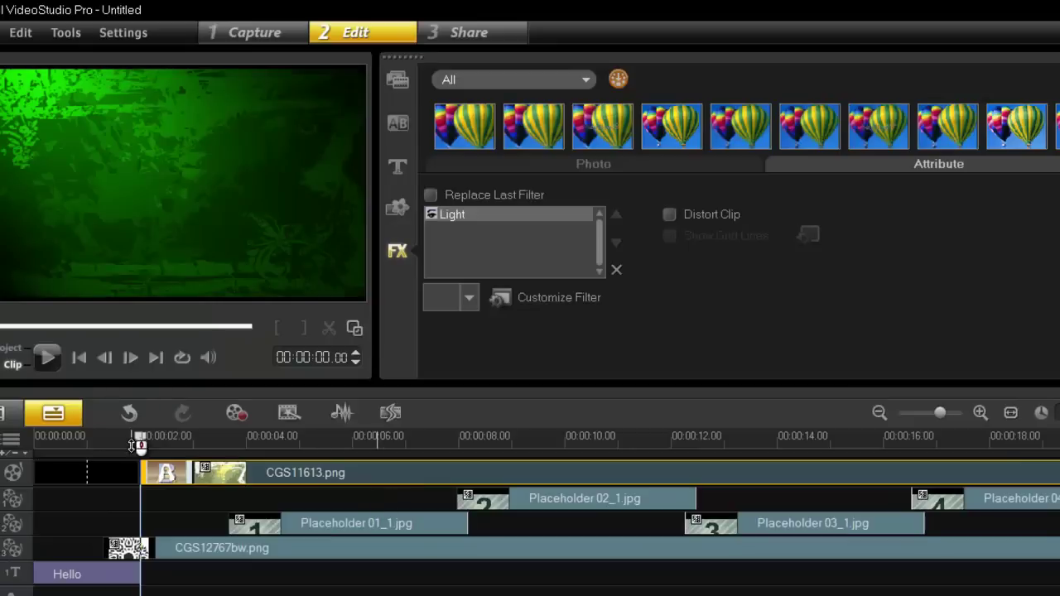
Step: Move playback to about 3.2 seconds and select the Placeholder 01_1 clip
drag(228, 438, 123, 455)
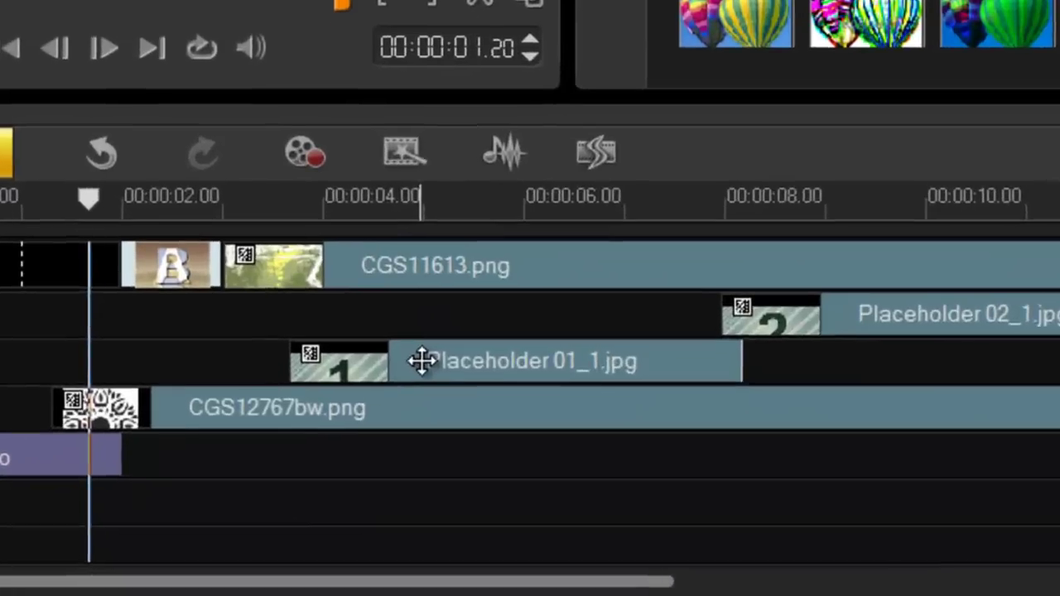
click(300, 523)
click(429, 352)
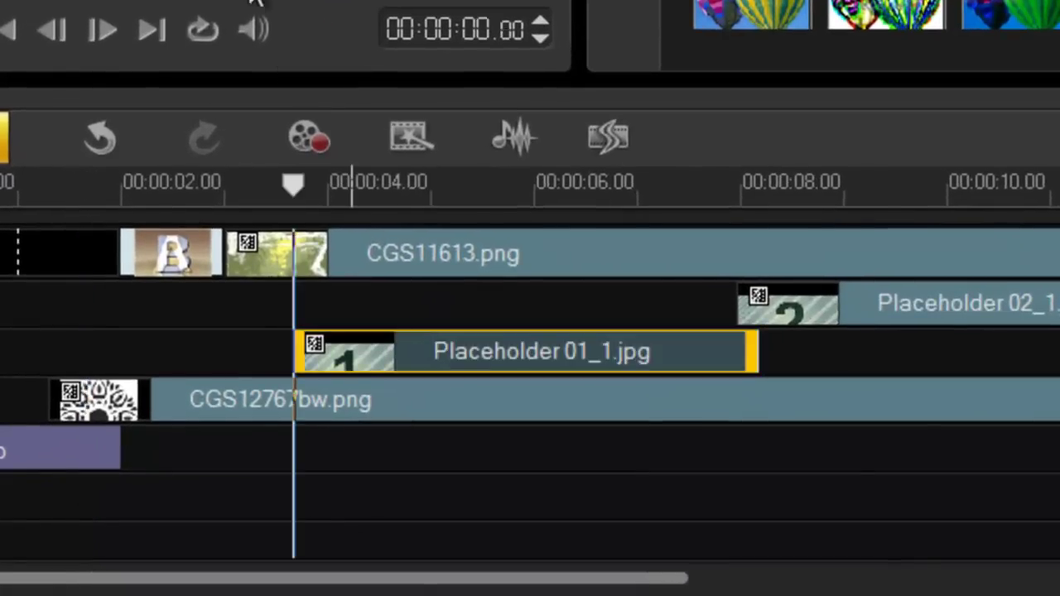
click(298, 190)
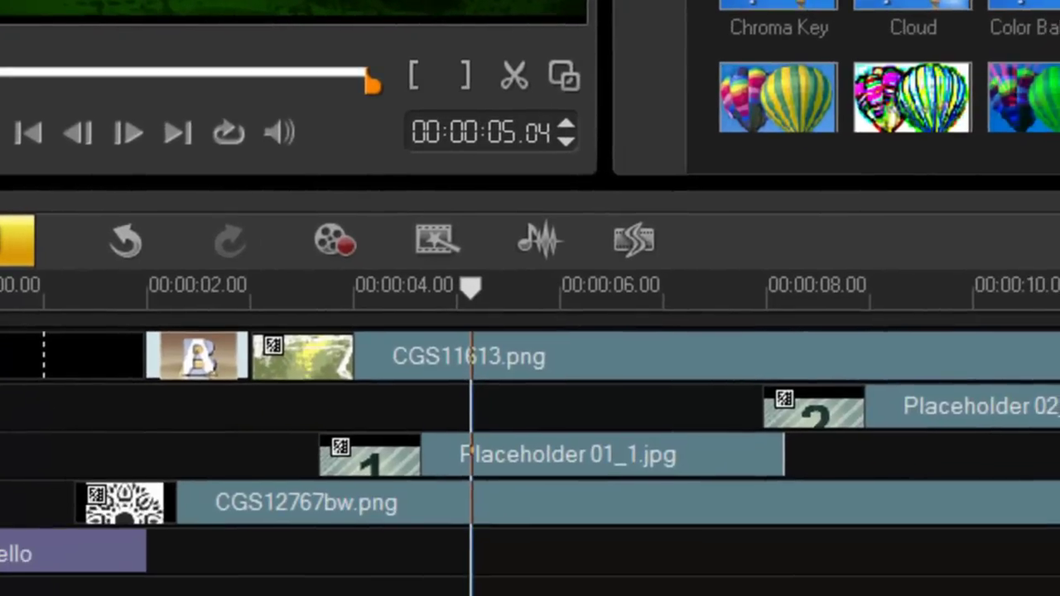
click(544, 452)
Step: Replace Placeholder 01_1 with the photo 1a.jpeg from the Desktop pics folder
right_click(542, 452)
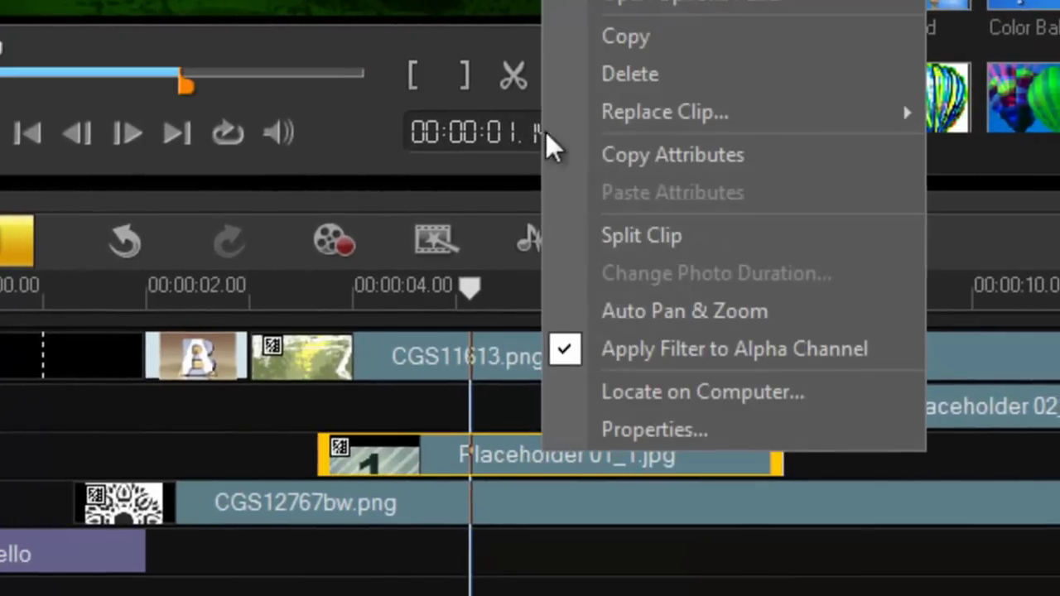
mouse_move(551, 113)
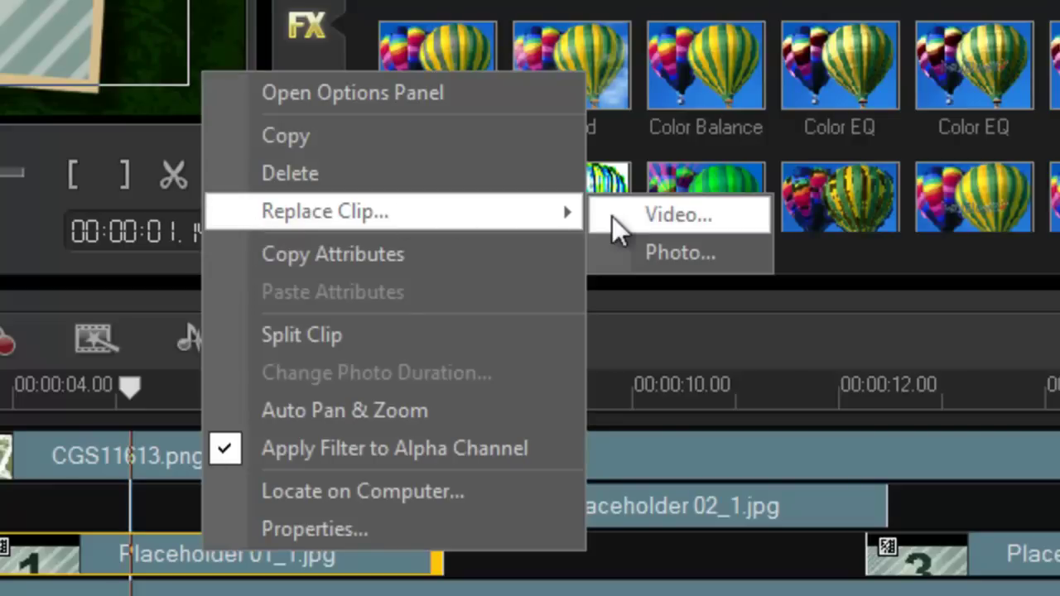
click(665, 248)
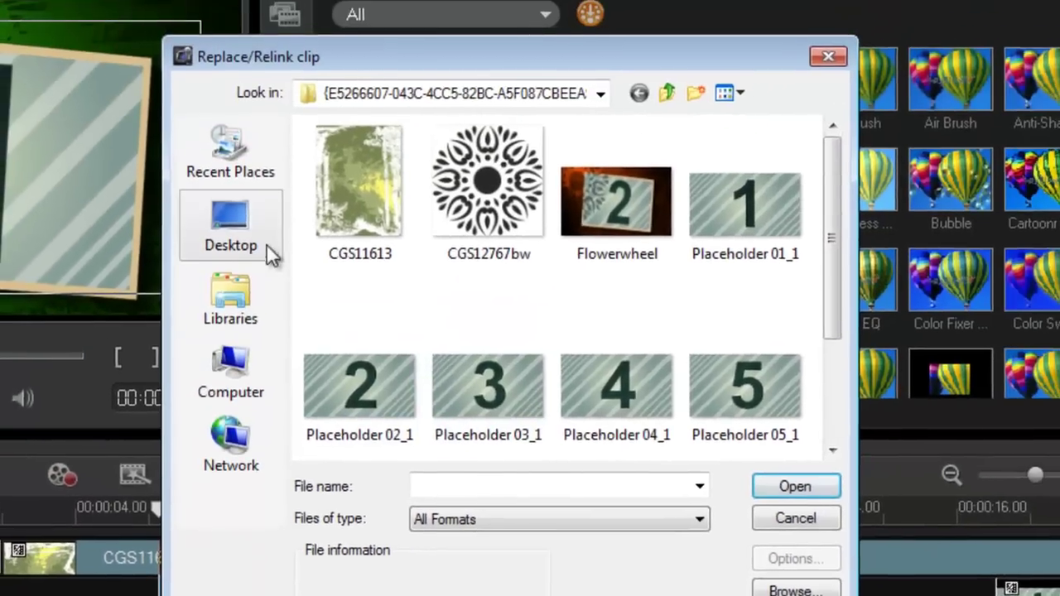
click(246, 220)
click(385, 424)
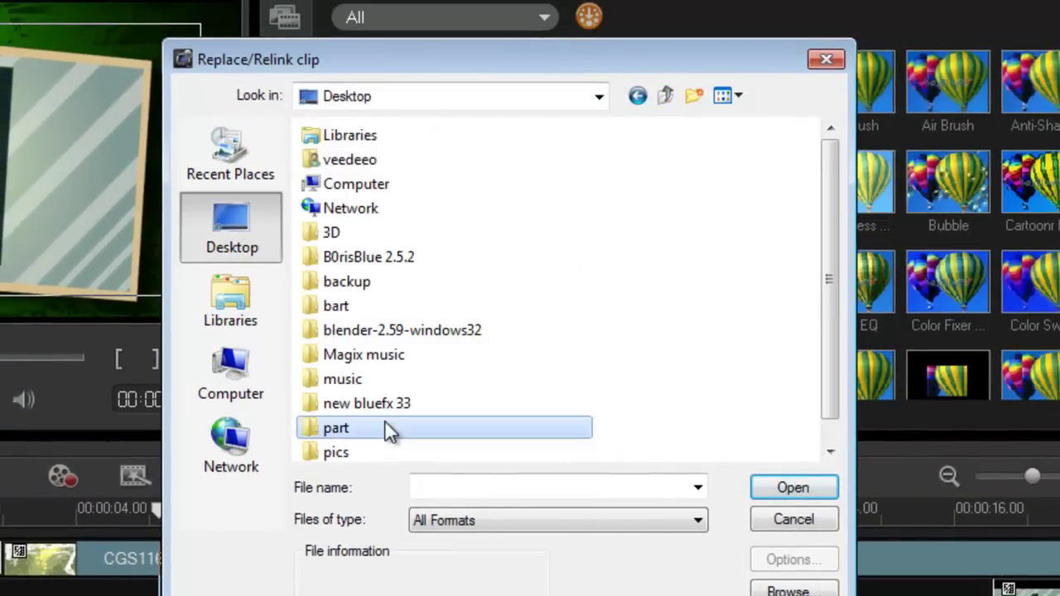
scroll(384, 419, down, 1)
double_click(370, 427)
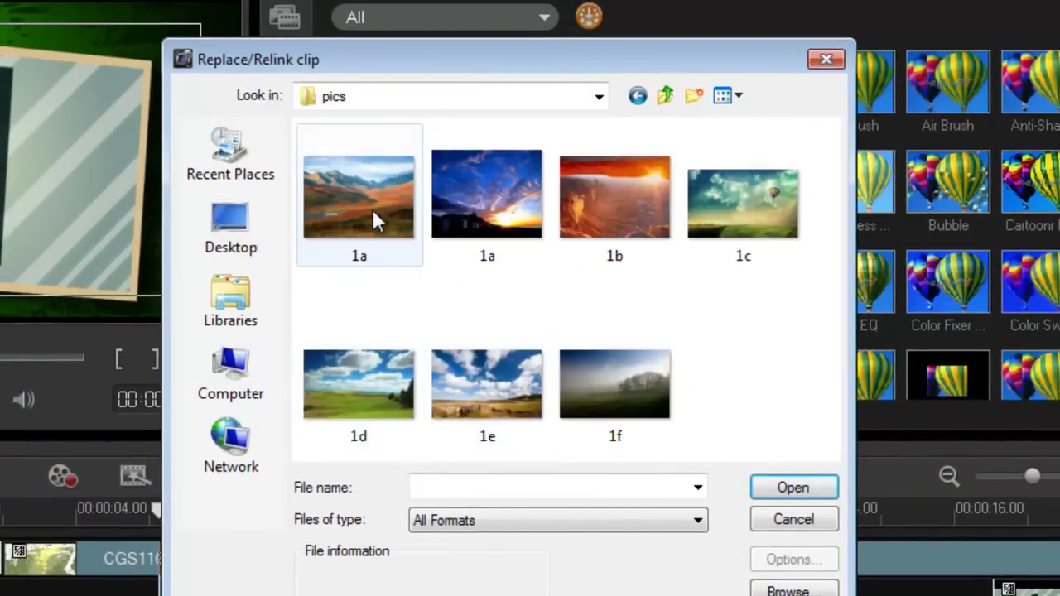
double_click(372, 211)
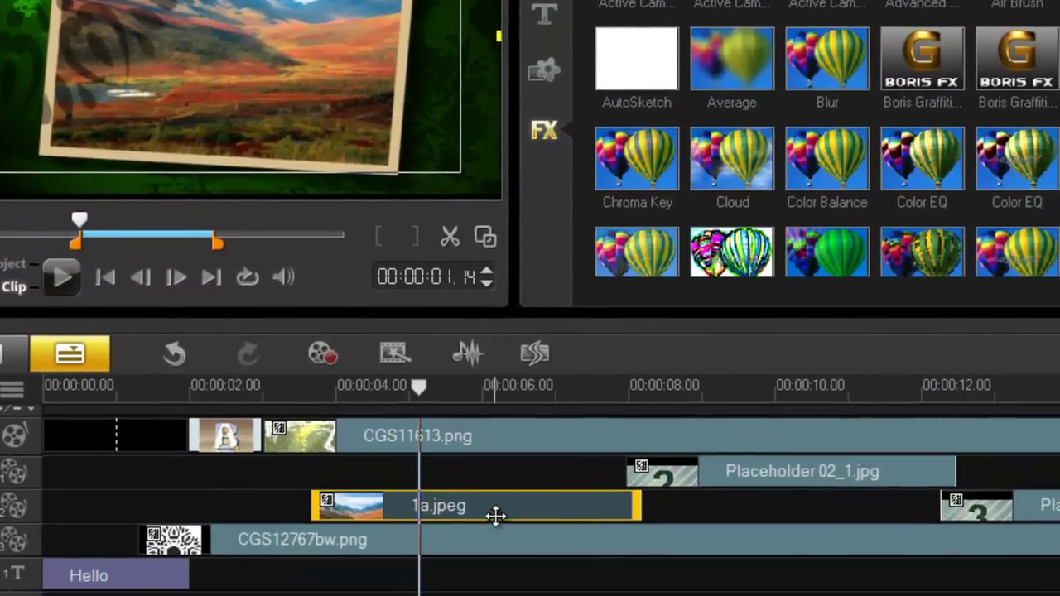
click(789, 472)
right_click(788, 475)
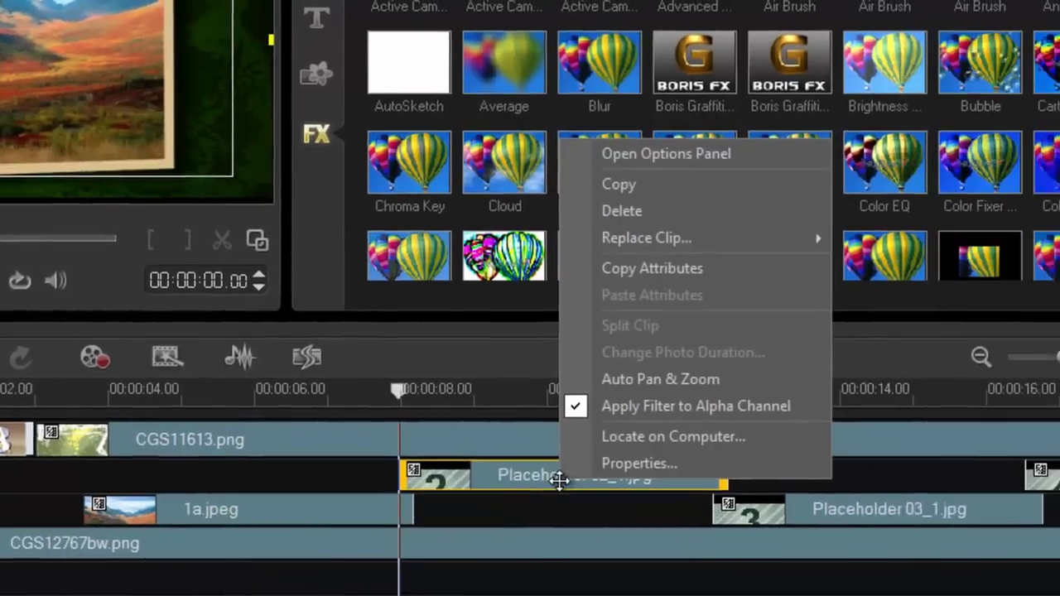
click(639, 464)
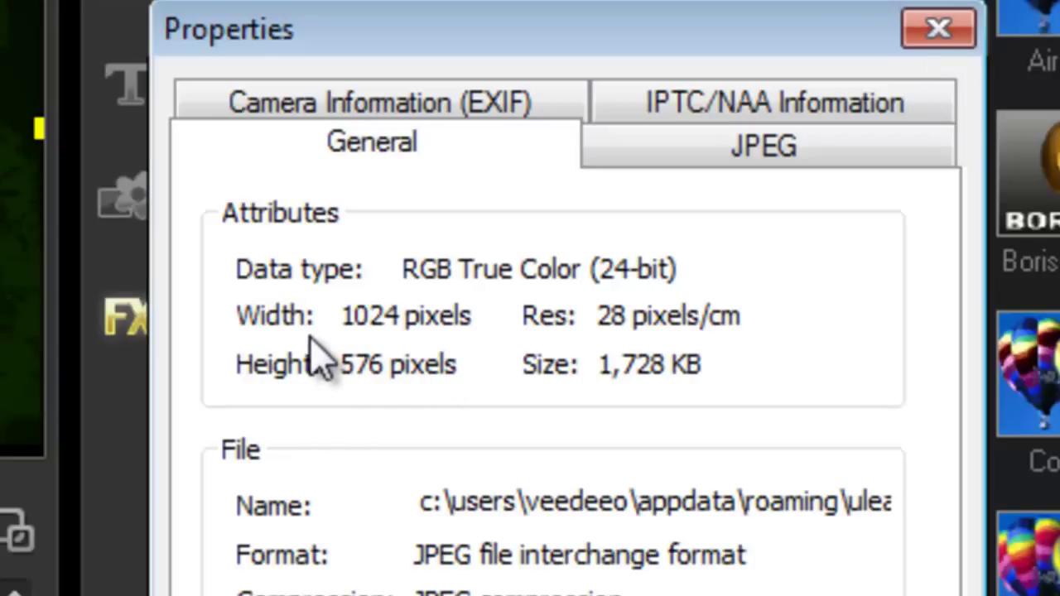
click(952, 35)
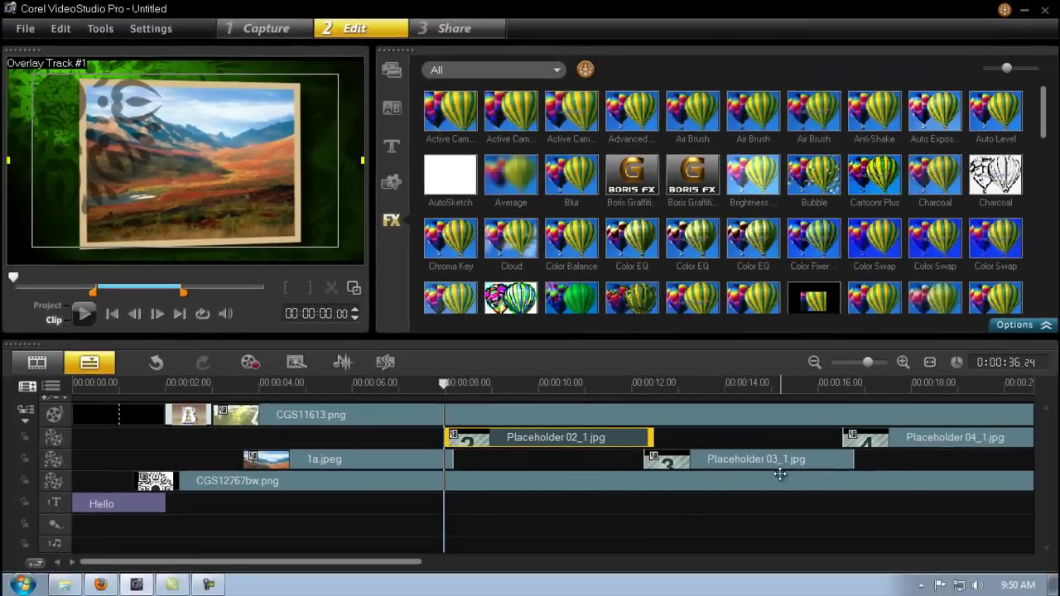
Step: Replace Placeholder 03_1 with the photo 1c.jpg from the Desktop pics folder
click(749, 463)
right_click(748, 466)
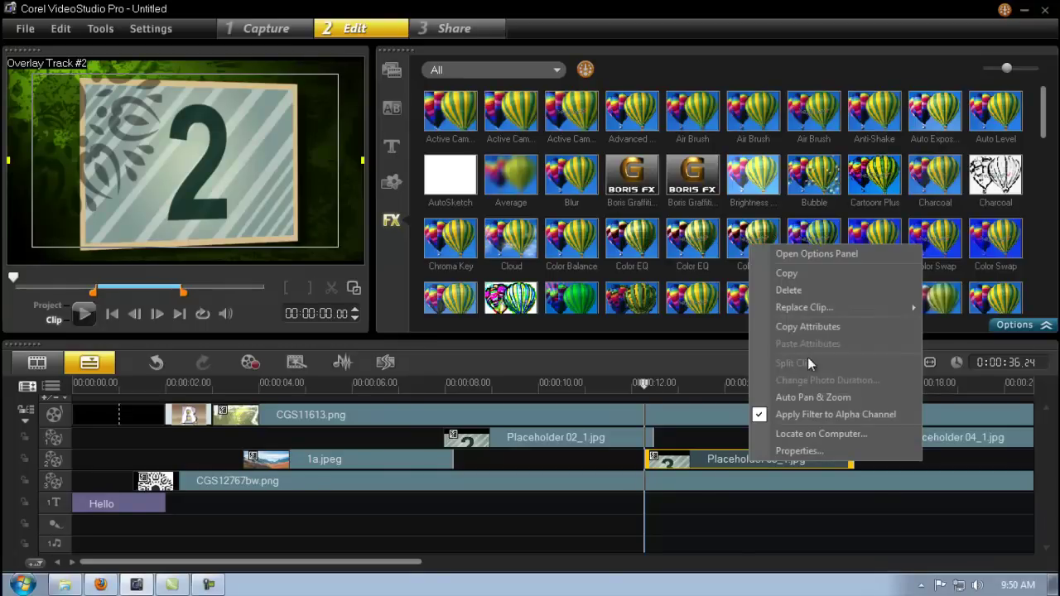
mouse_move(828, 307)
click(964, 325)
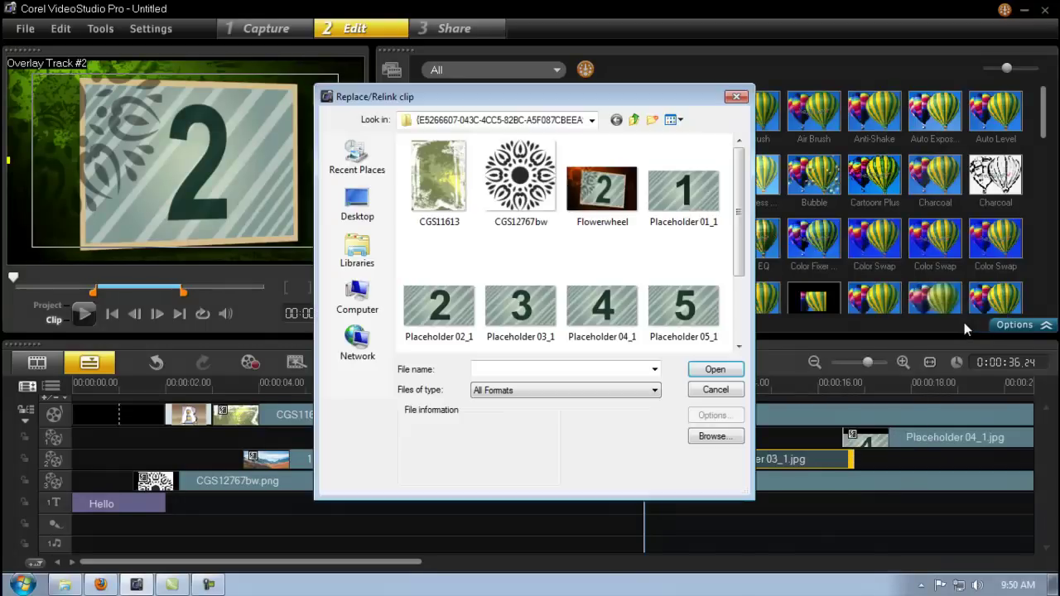
click(364, 205)
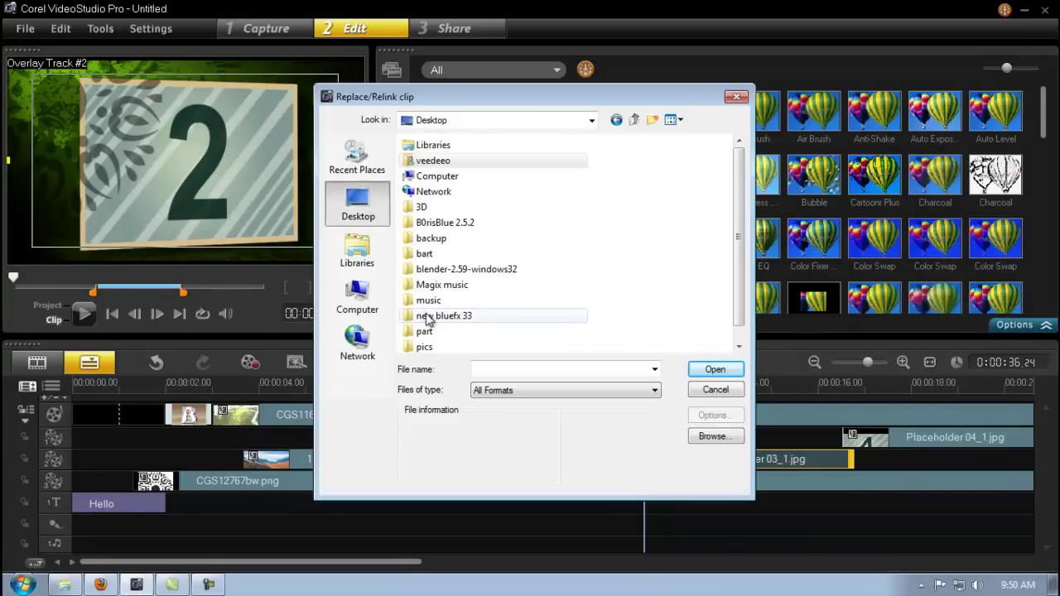
double_click(427, 347)
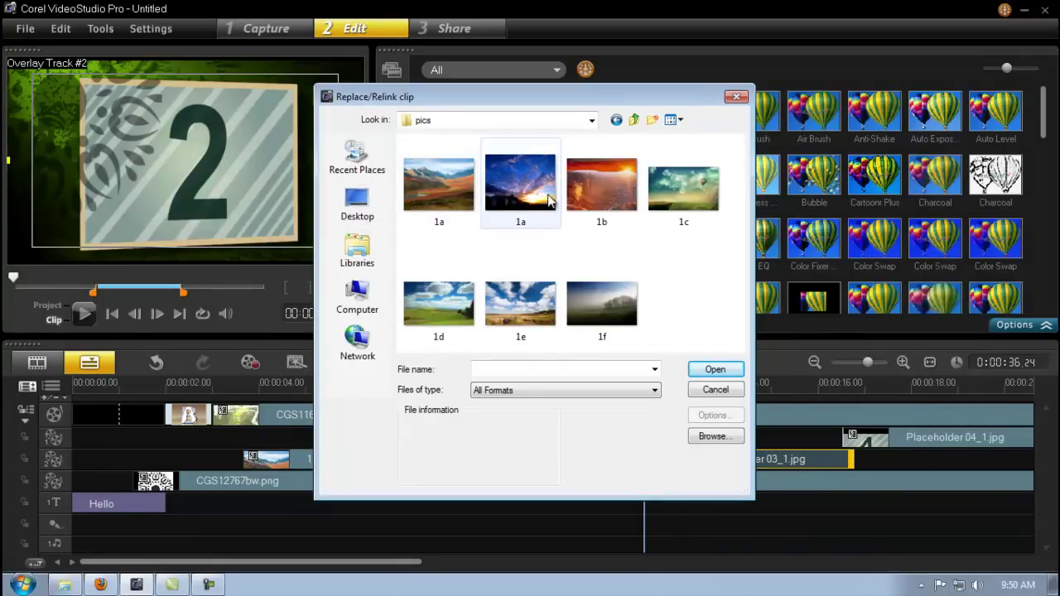
double_click(662, 200)
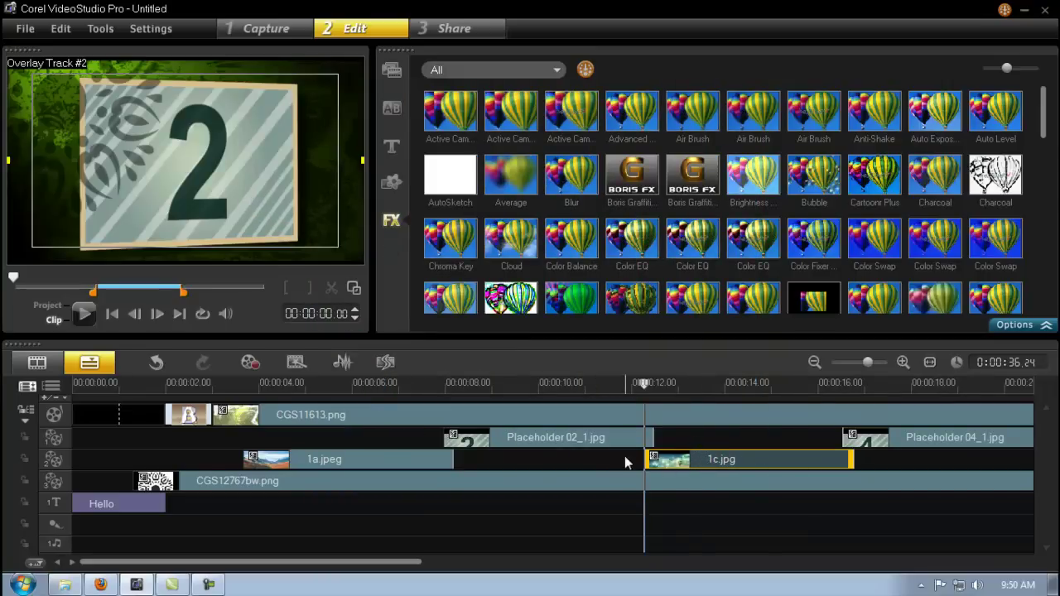
drag(653, 380, 733, 399)
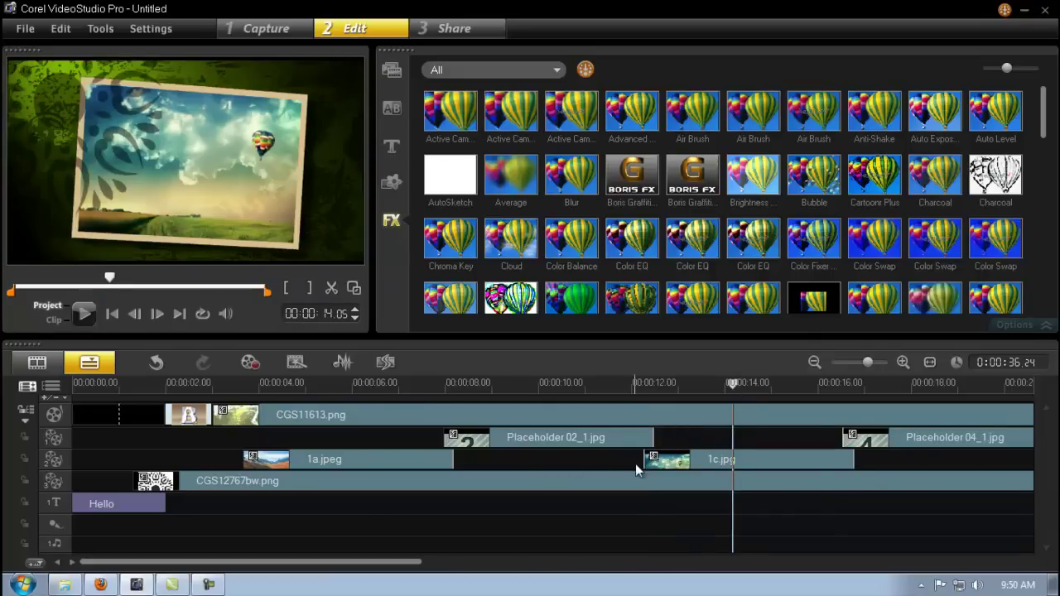
Step: Scroll to Placeholder 05_1.jpg and open its Options showing the Picture-In-Picture filter
click(533, 436)
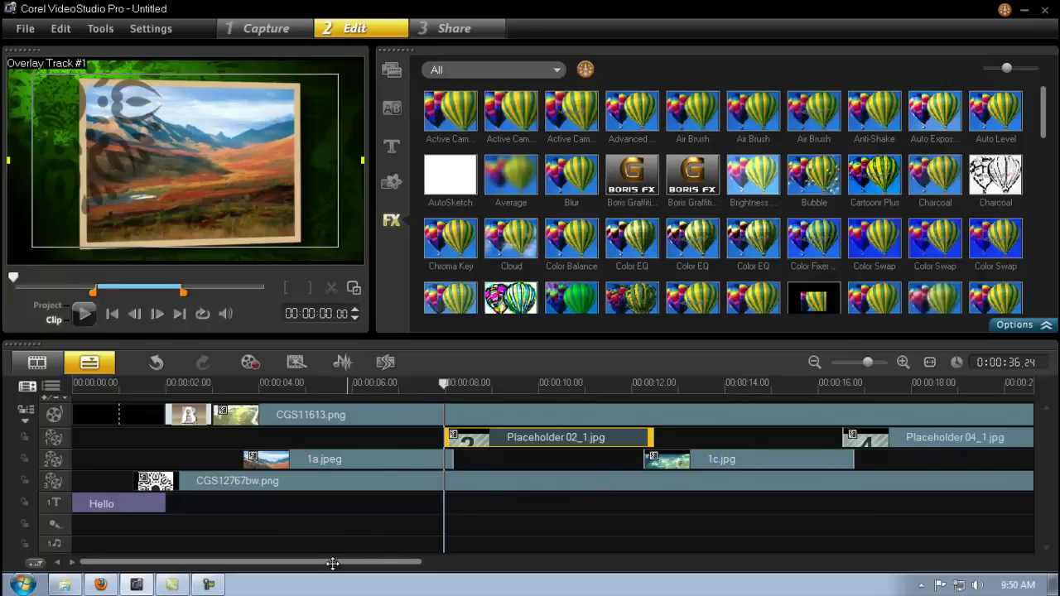
drag(333, 563, 413, 563)
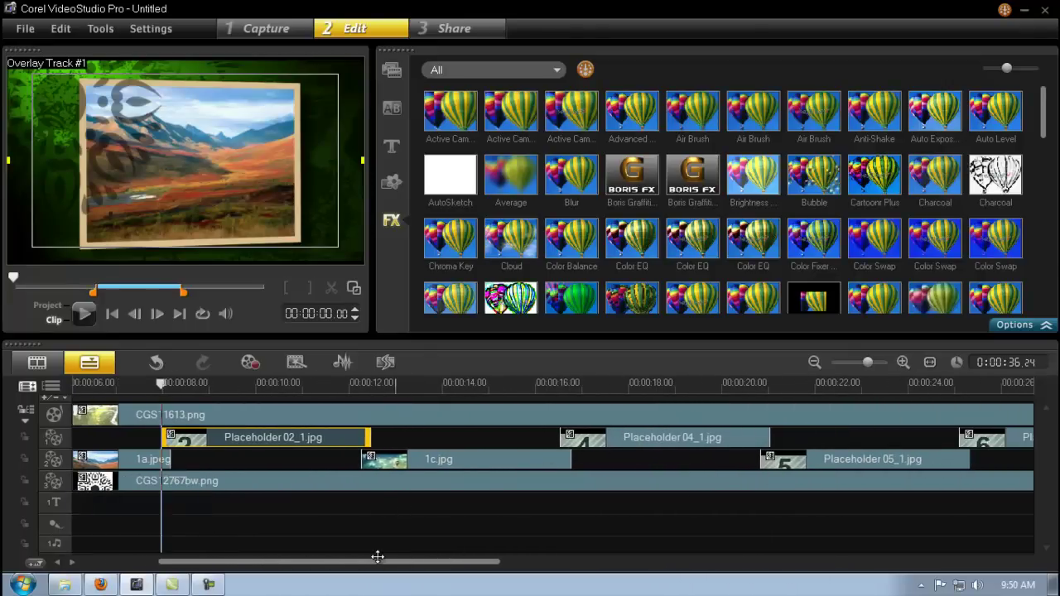
drag(385, 561, 550, 562)
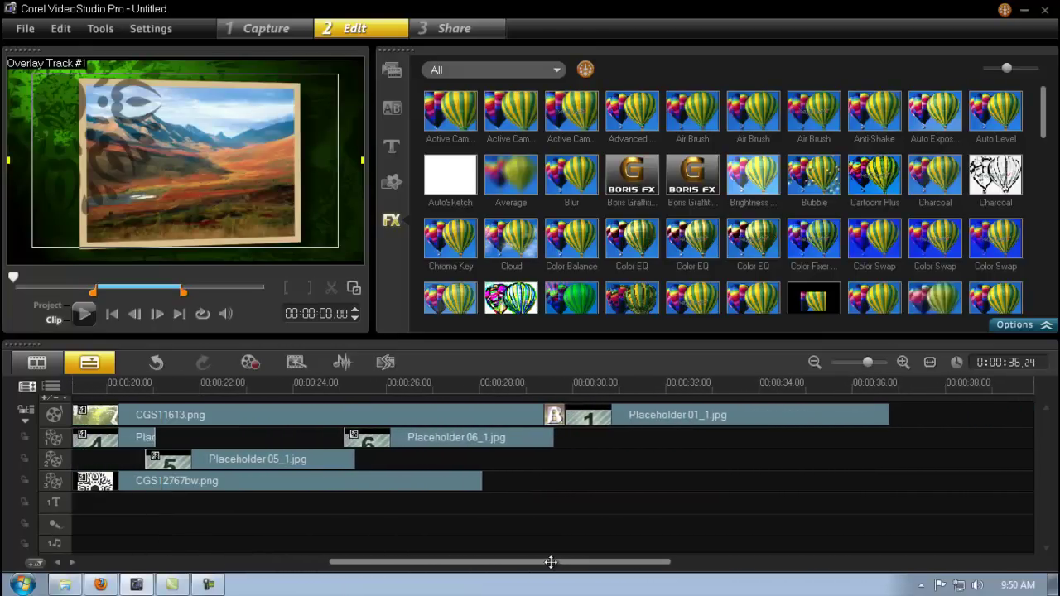
click(283, 461)
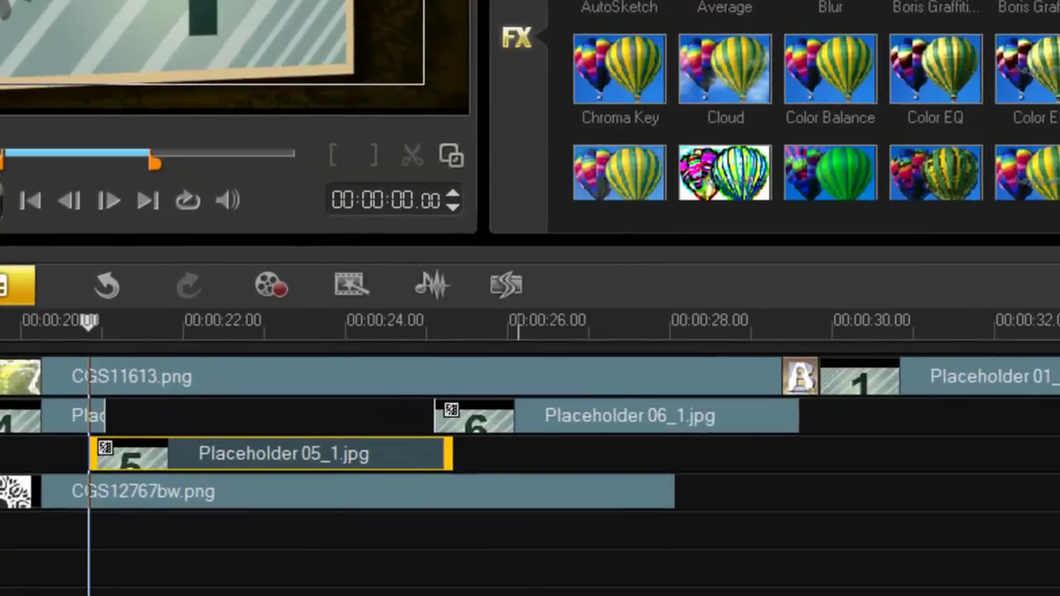
scroll(580, 522, left, 5)
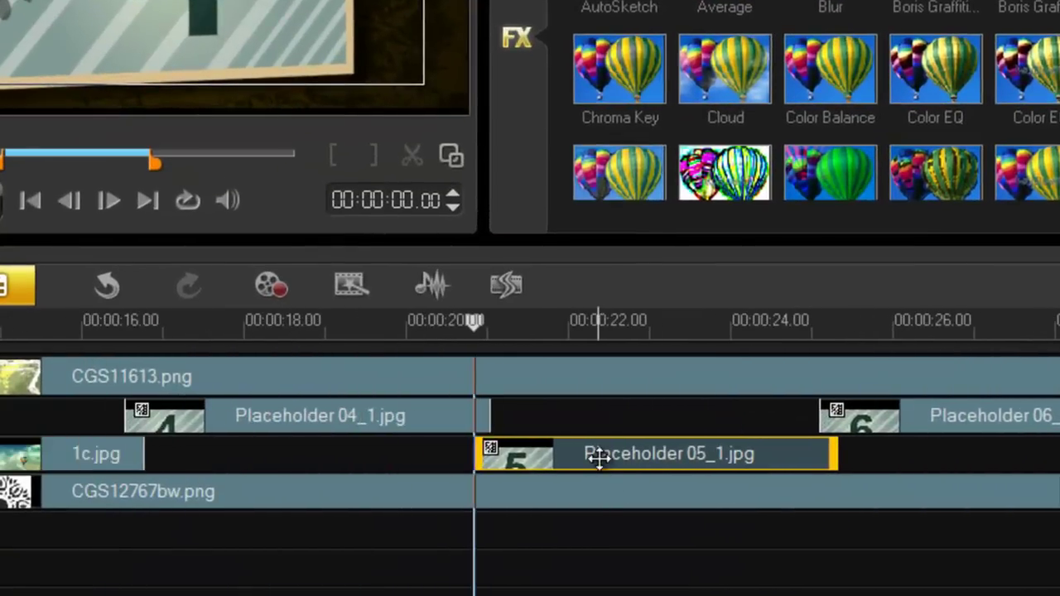
double_click(598, 458)
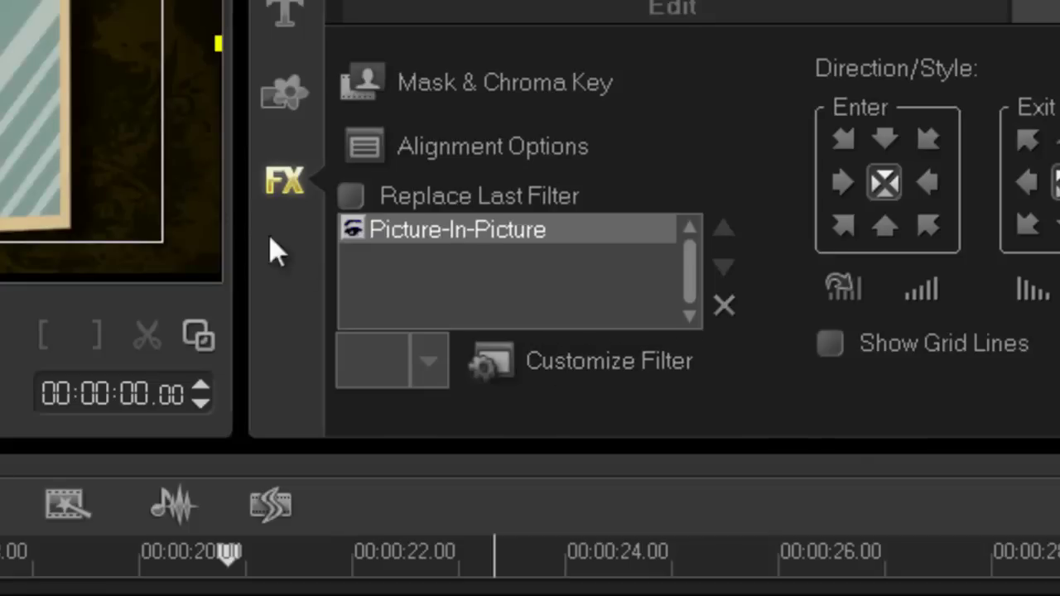
click(222, 570)
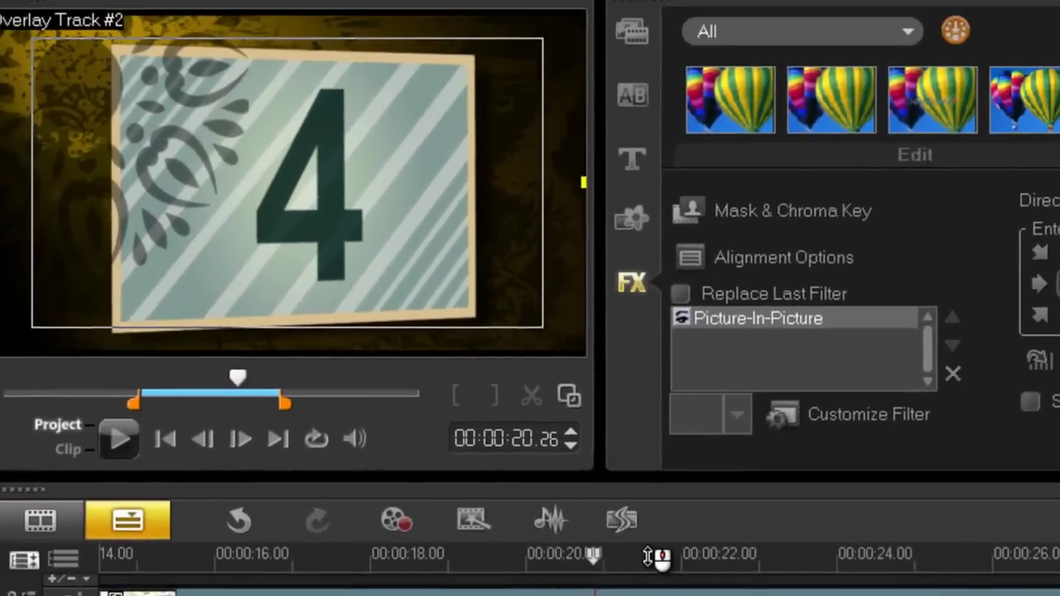
drag(222, 570, 364, 575)
drag(705, 571, 614, 579)
double_click(722, 595)
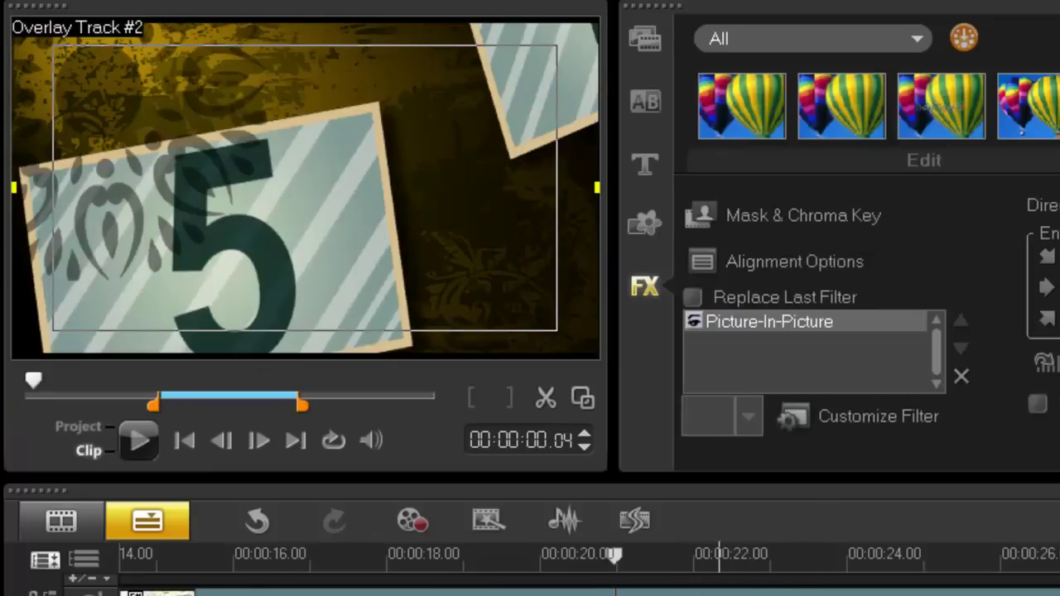
click(862, 417)
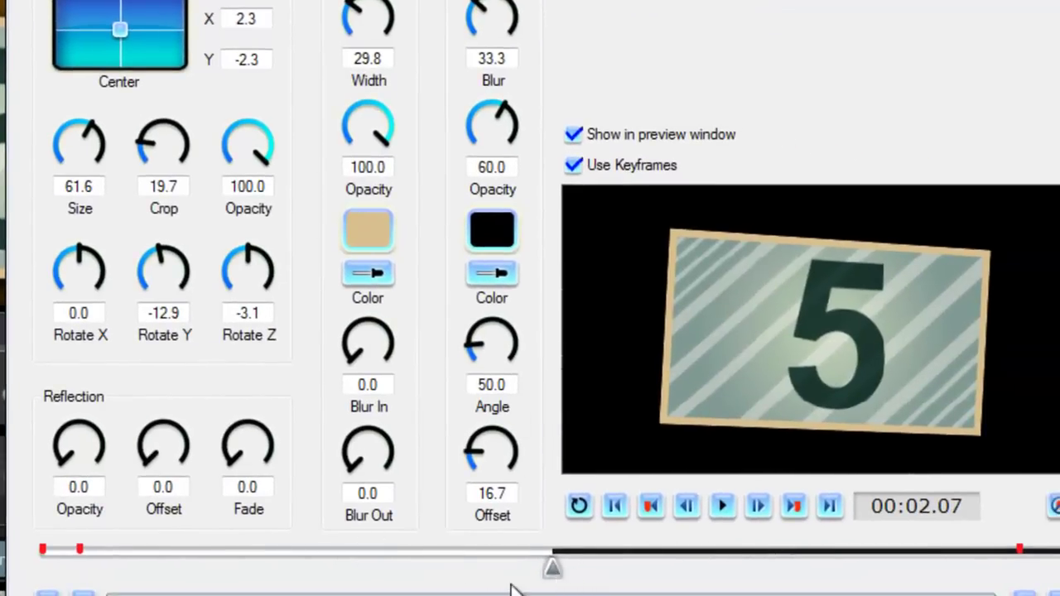
drag(551, 571, 58, 584)
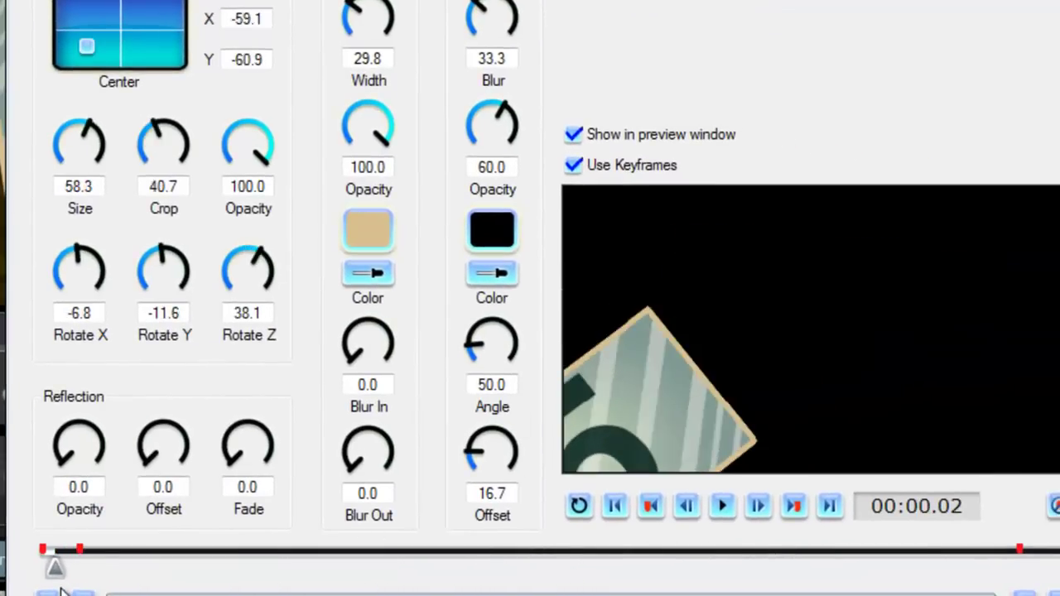
click(723, 507)
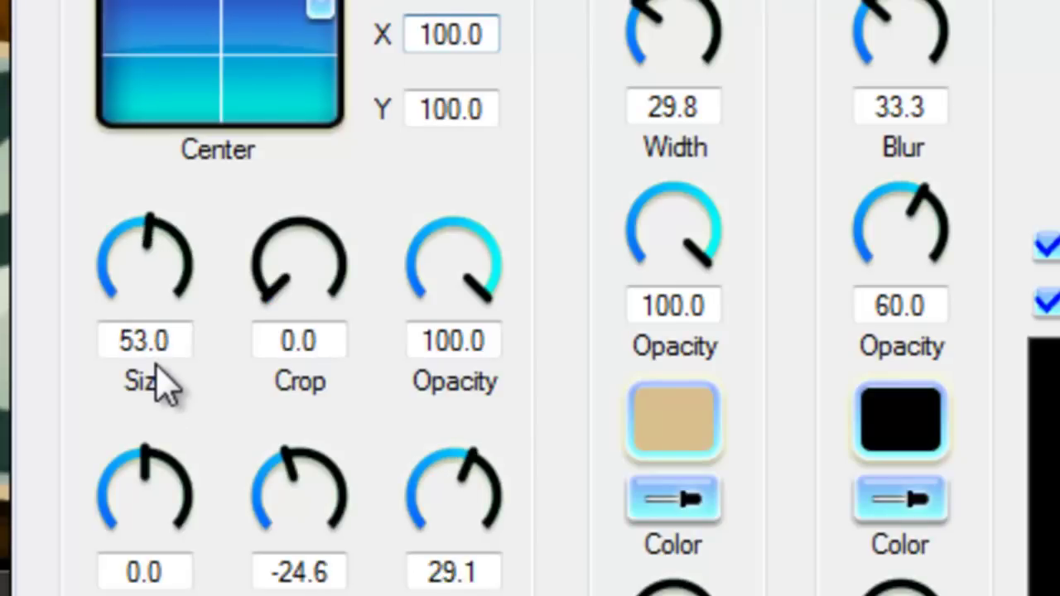
click(418, 35)
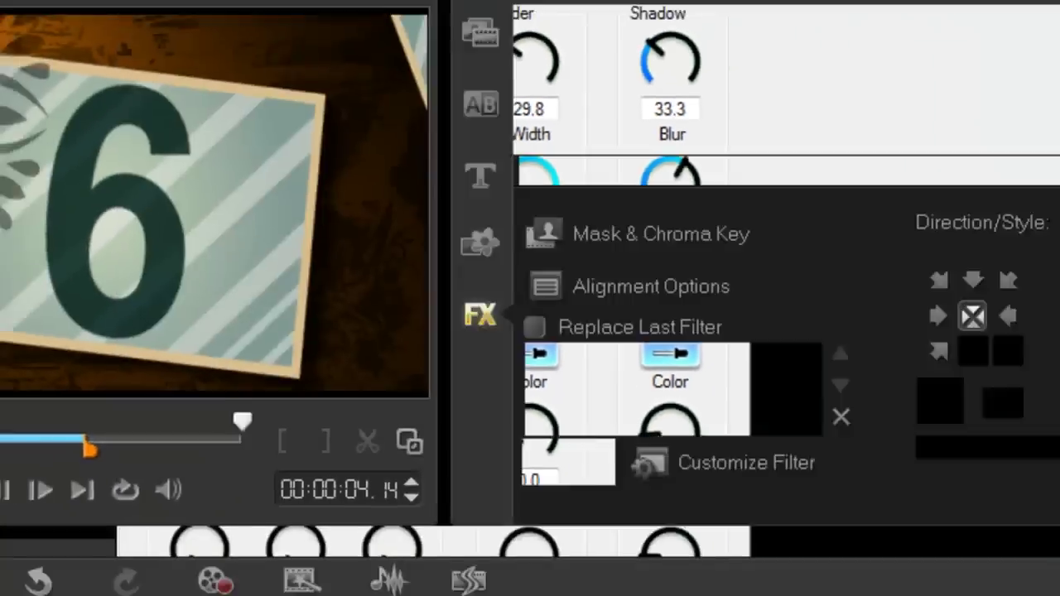
key(Return)
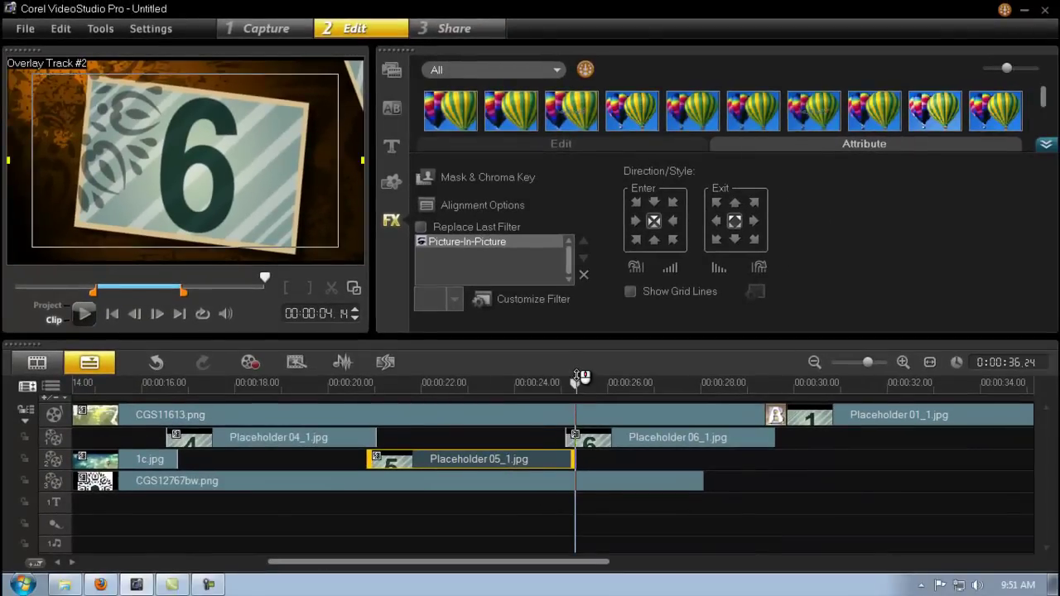
drag(575, 383, 817, 401)
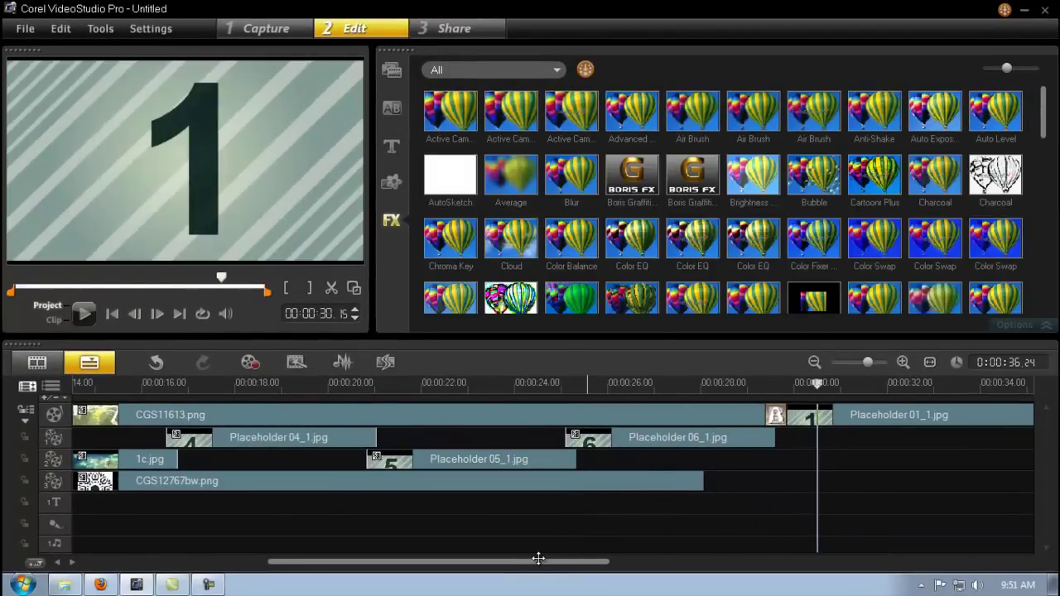
drag(534, 562, 608, 562)
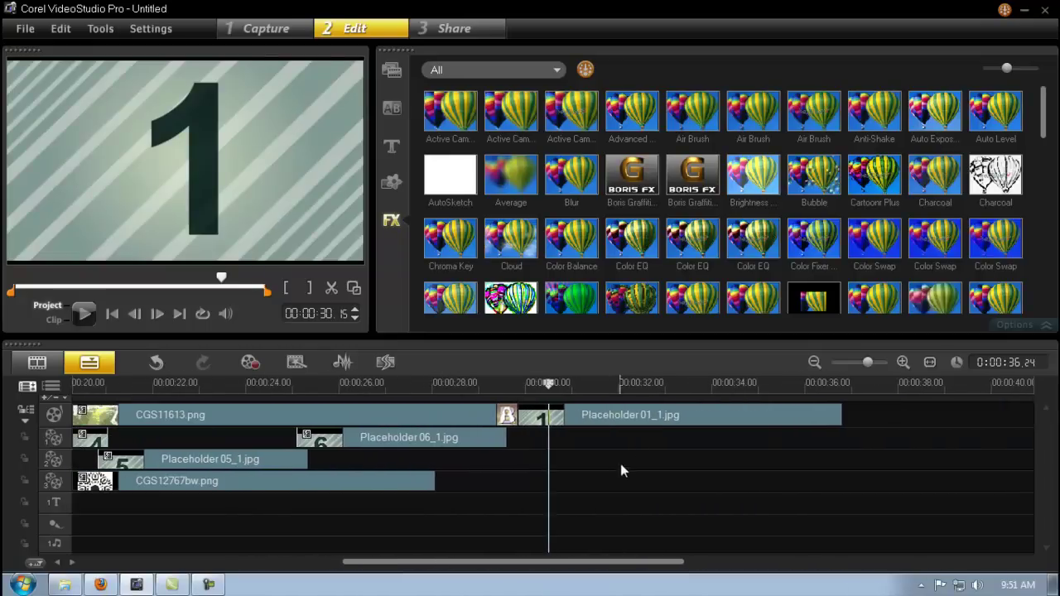
click(642, 420)
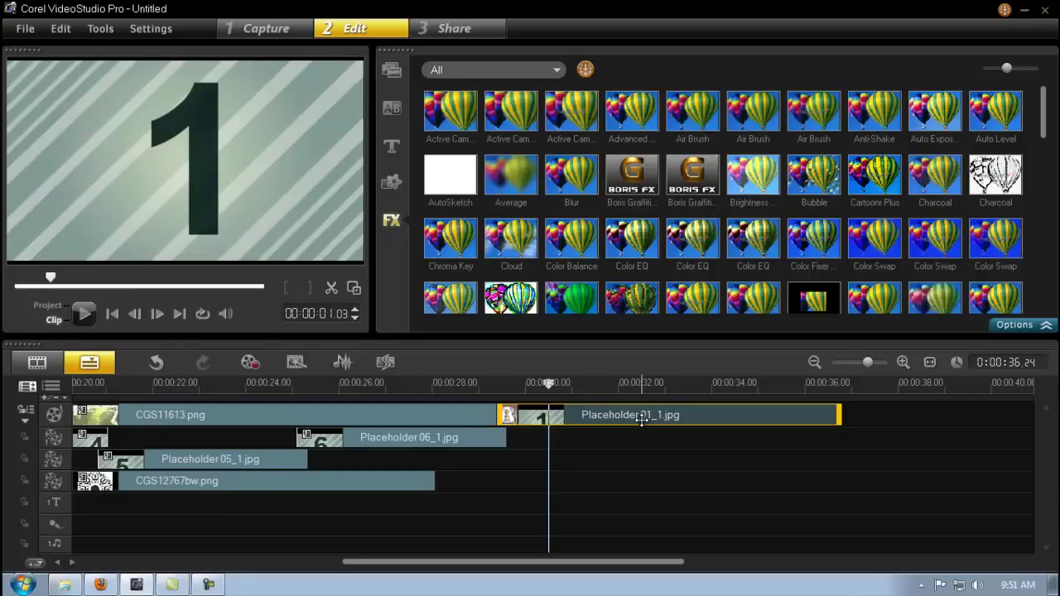
drag(564, 556, 271, 563)
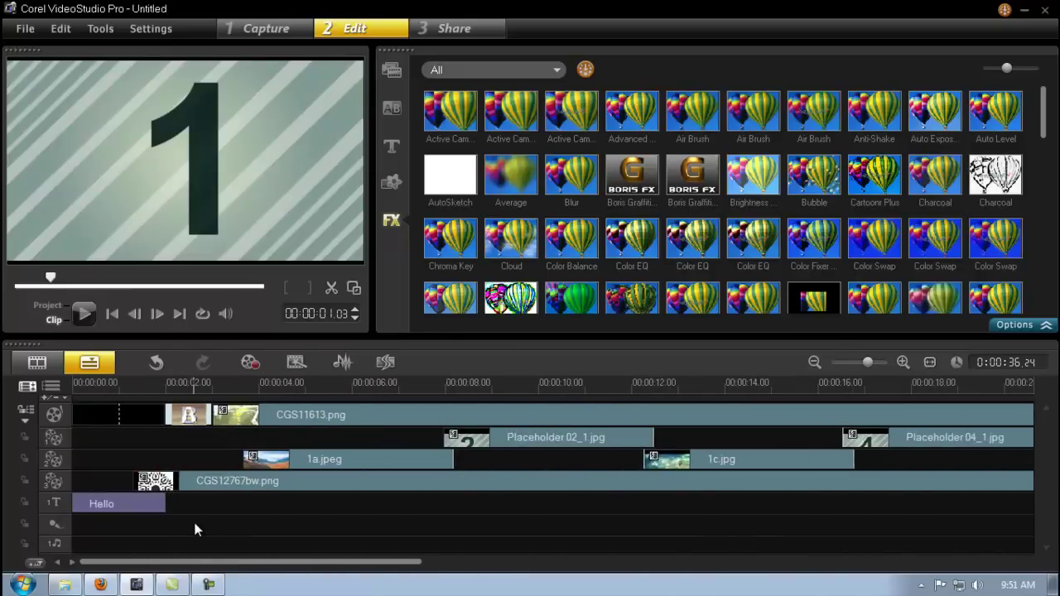
Step: Preview Bach Guitar (Tranquil) auto music and add it to the timeline trimmed to 6.09 s
click(391, 368)
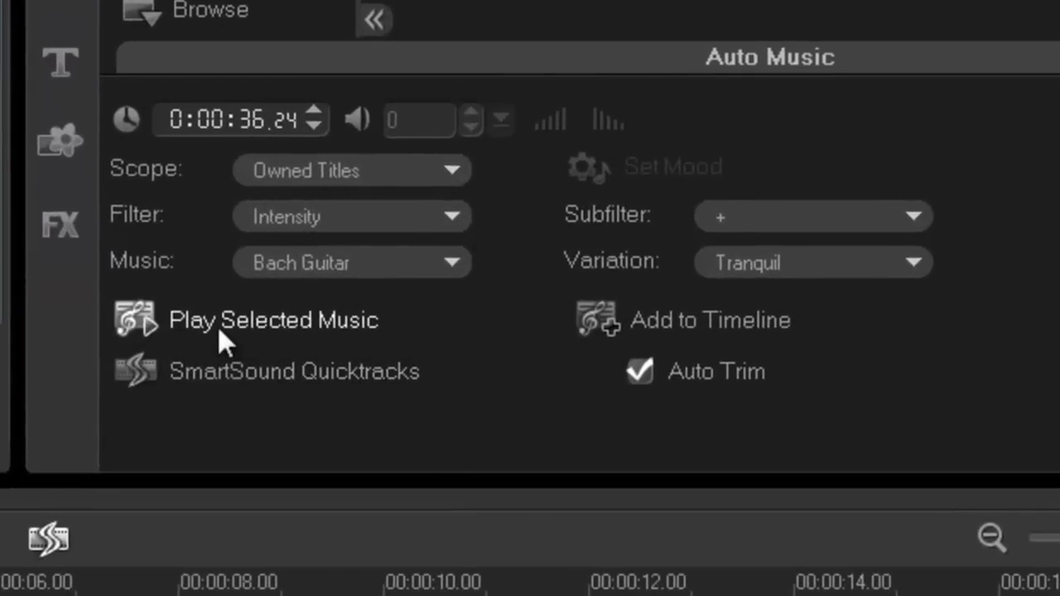
click(218, 327)
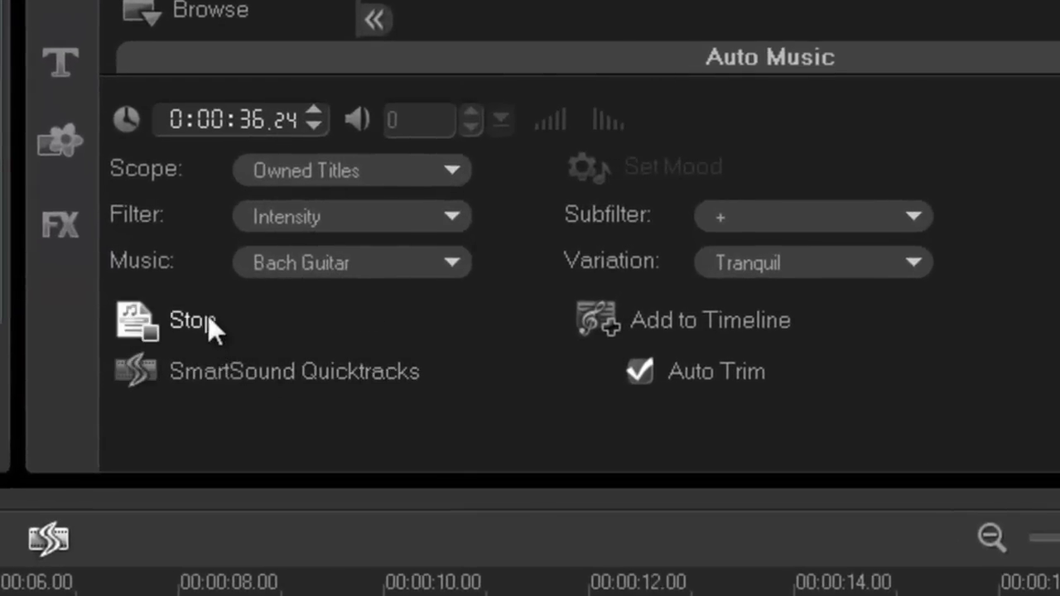
click(202, 317)
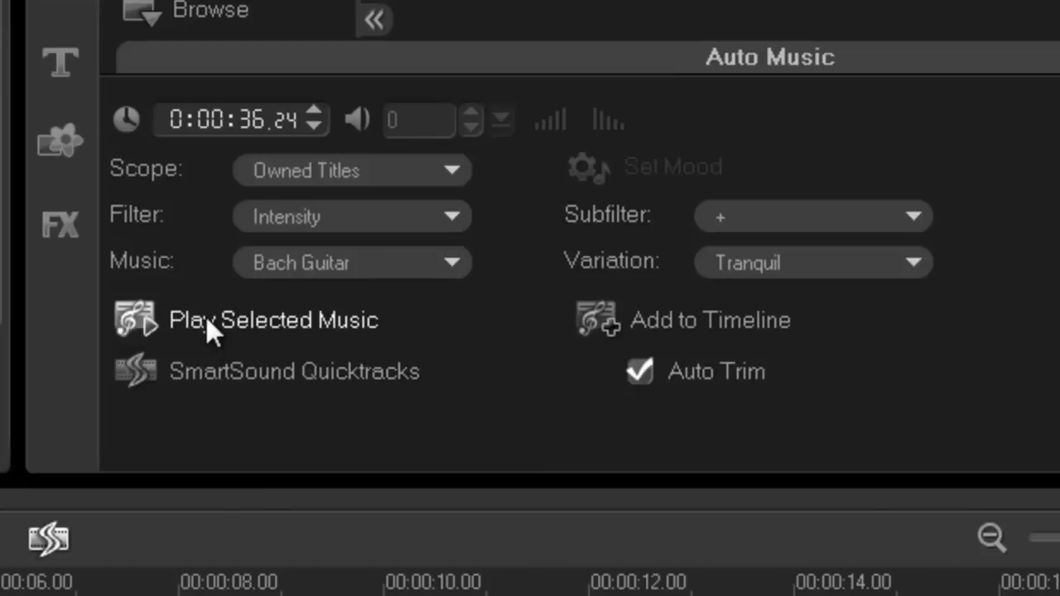
click(716, 324)
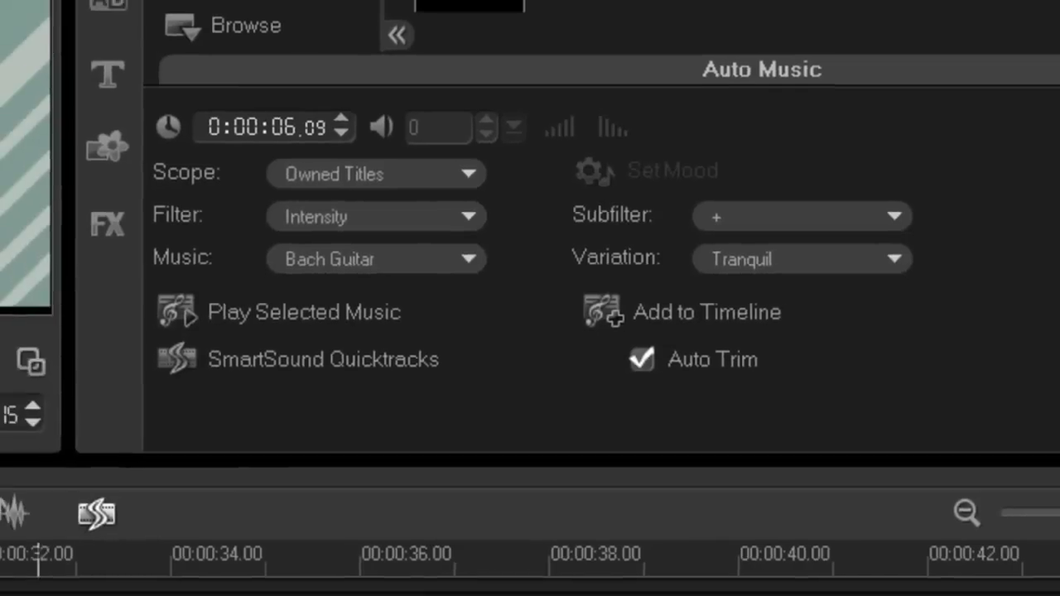
drag(580, 563, 83, 563)
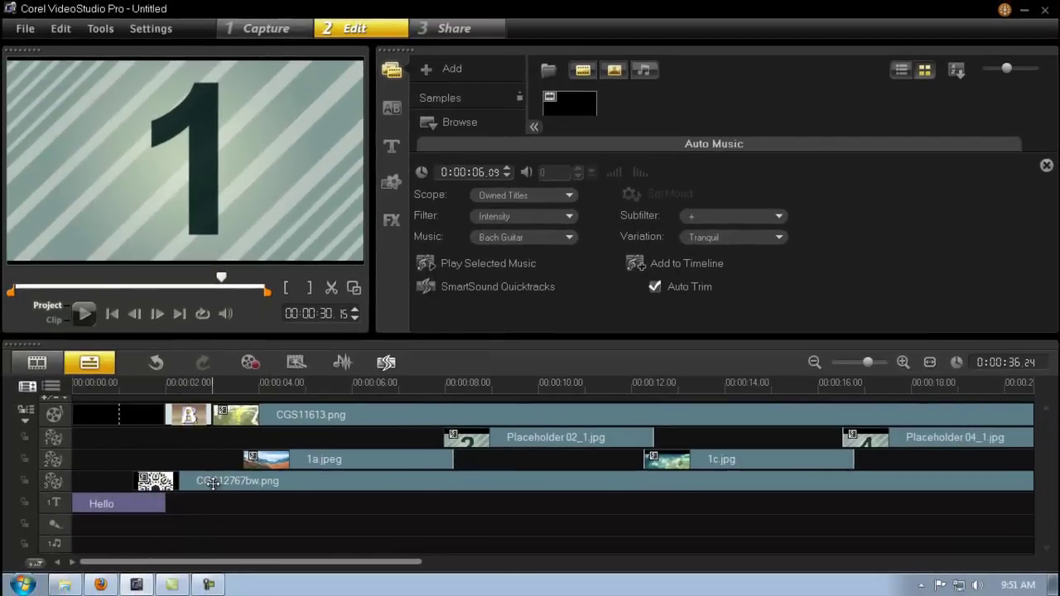
Step: Select the CGS12767bw.png overlay clip and scrub to the balloon photo at about 15 seconds
click(213, 483)
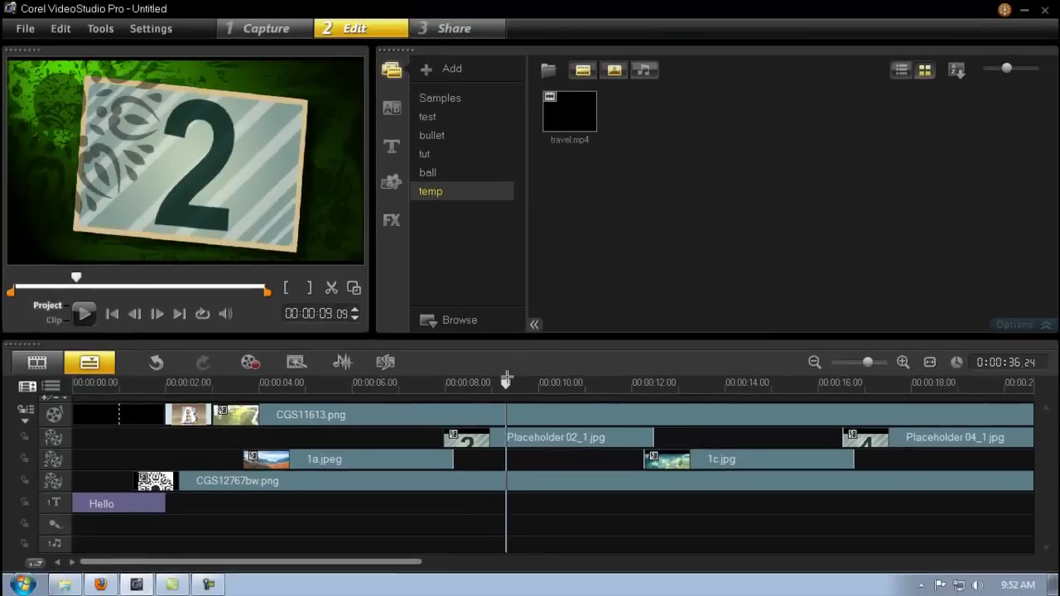
drag(506, 380, 789, 391)
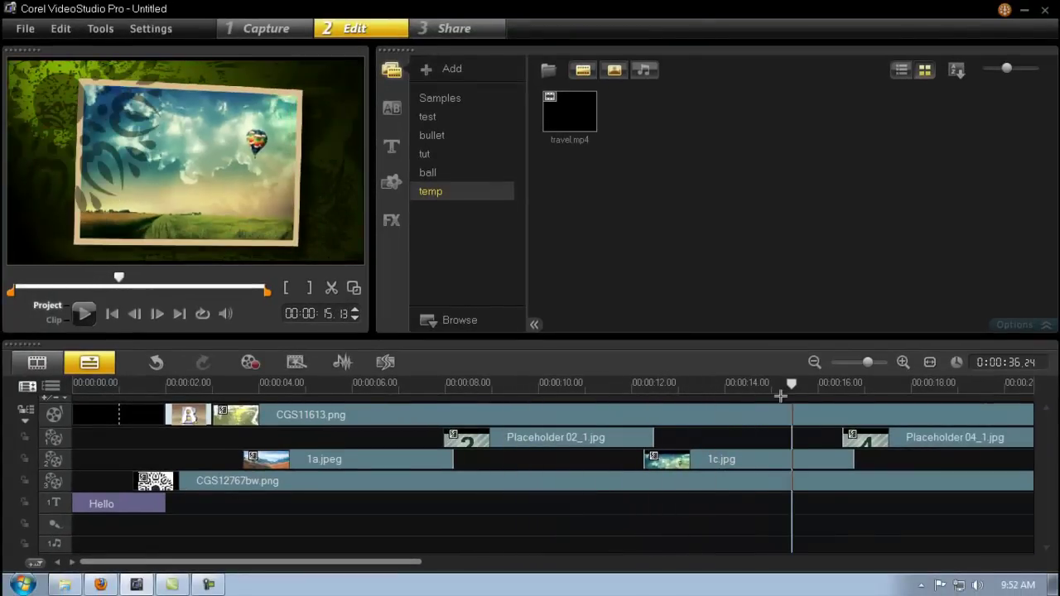